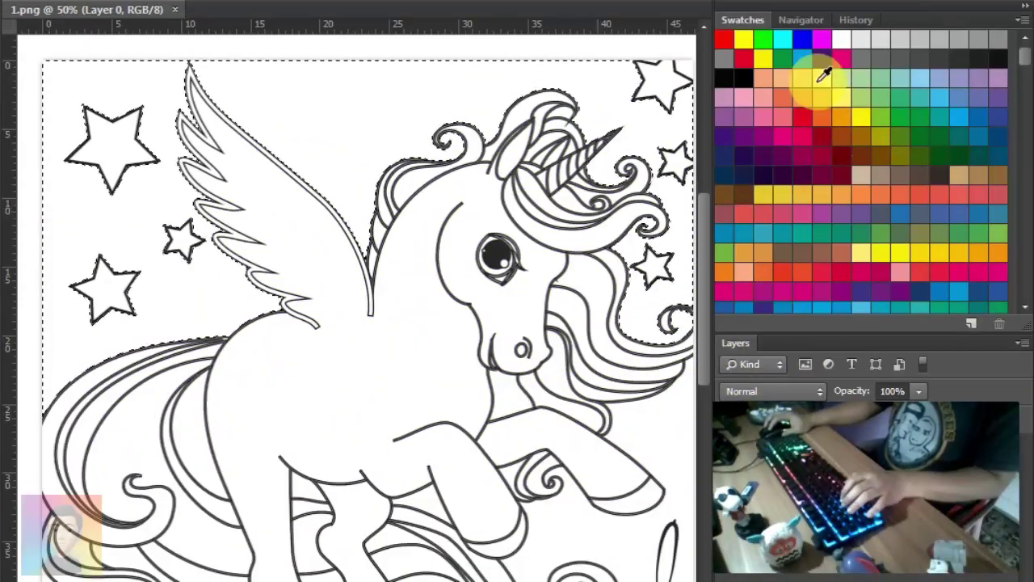
Brush light yellow over the top-left sky and the sky beside the mane
{"action": "left_click", "coordinate": [822, 74]}
{"action": "mouse_move", "coordinate": [46, 139]}
{"action": "left_mouse_down"}
{"action": "mouse_move", "coordinate": [197, 18]}
{"action": "mouse_move", "coordinate": [27, 393]}
{"action": "mouse_move", "coordinate": [296, 315]}
{"action": "mouse_move", "coordinate": [358, 85]}
{"action": "mouse_move", "coordinate": [418, 92]}
{"action": "left_mouse_up"}
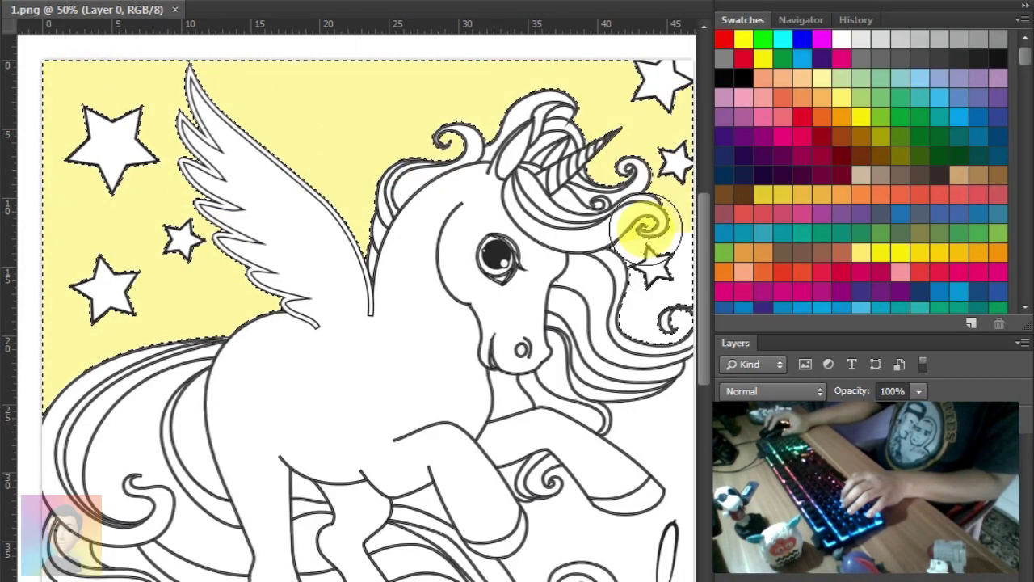
{"action": "left_click_drag", "start_coordinate": [639, 146], "coordinate": [601, 311]}
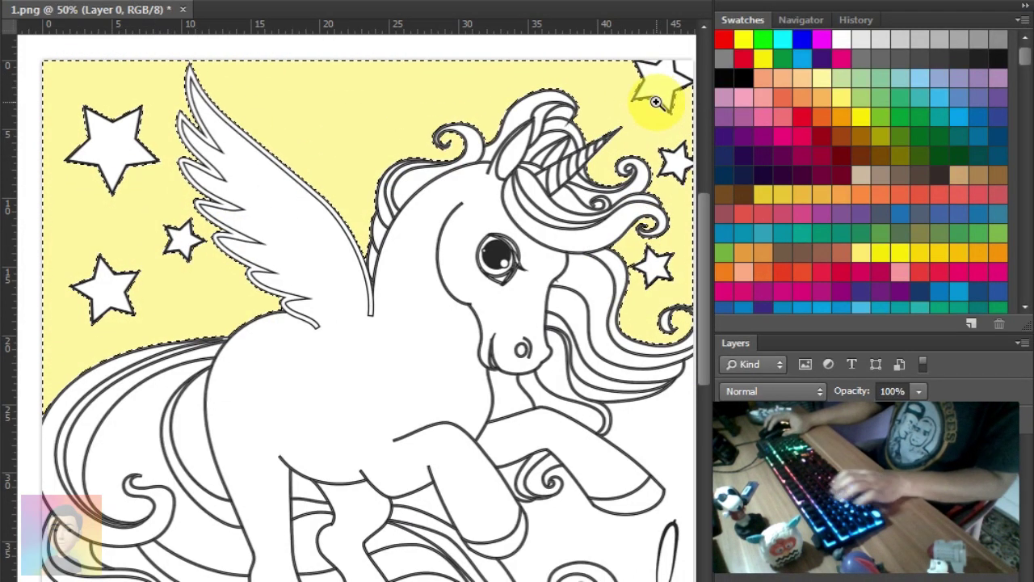
{"action": "key", "text": "z"}
{"action": "left_click", "coordinate": [623, 104]}
{"action": "left_click", "coordinate": [606, 92]}
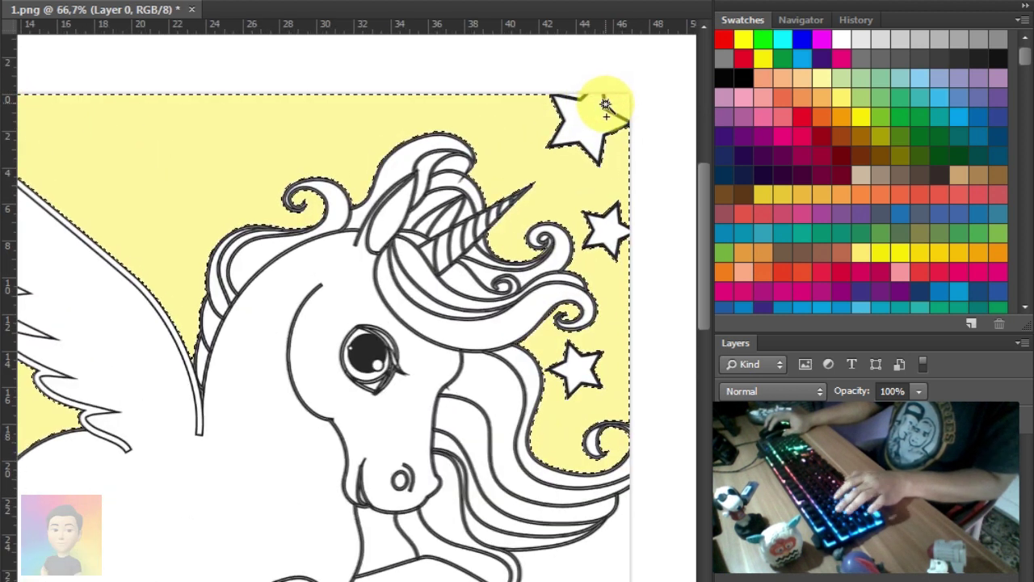
Magic Wand the mane, neck, belly and leg gaps and fill them yellow
{"action": "key", "text": "w"}
{"action": "scroll", "coordinate": [514, 226], "scroll_direction": "down", "scroll_amount": 3}
{"action": "left_click", "coordinate": [461, 288], "text": "shift"}
{"action": "left_click", "coordinate": [416, 316], "text": "shift"}
{"action": "left_click", "coordinate": [358, 468], "text": "shift"}
{"action": "left_click", "coordinate": [464, 503], "text": "shift"}
{"action": "left_click", "coordinate": [399, 456], "text": "shift"}
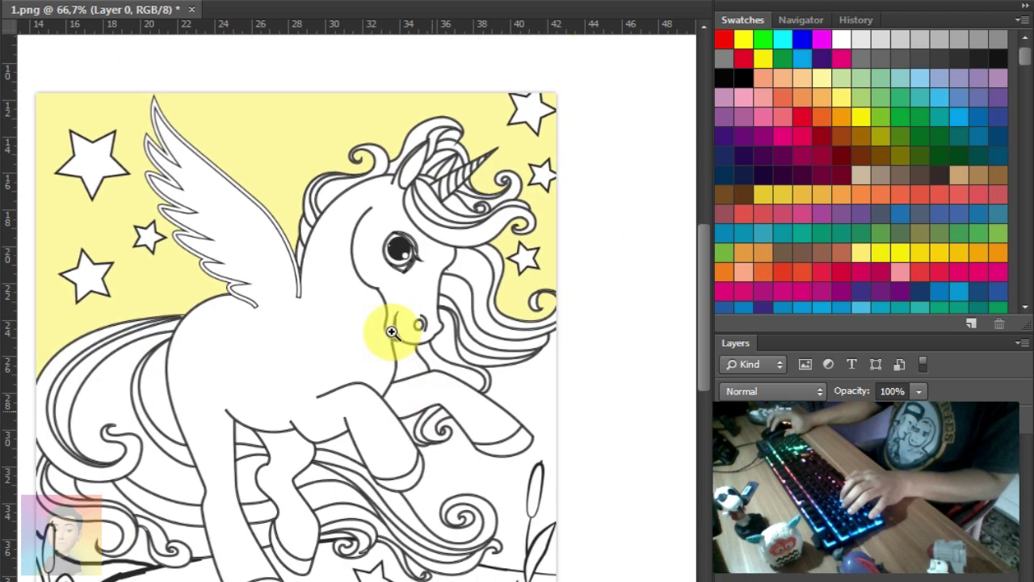
{"action": "scroll", "coordinate": [387, 380], "scroll_direction": "down", "scroll_amount": 3, "text": "alt"}
{"action": "key", "text": "alt+BackSpace"}
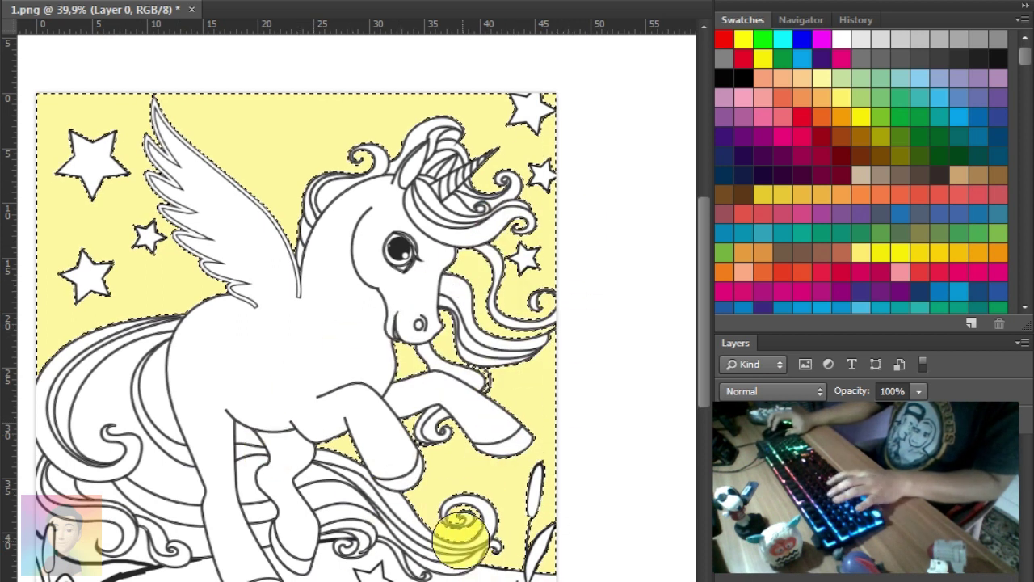
Select six more leftover gaps between the leg and mane strands with the Magic Wand
{"action": "scroll", "coordinate": [412, 432], "scroll_direction": "up", "scroll_amount": 2, "text": "alt"}
{"action": "scroll", "coordinate": [443, 473], "scroll_direction": "up", "scroll_amount": 2, "text": "alt"}
{"action": "scroll", "coordinate": [478, 452], "scroll_direction": "up", "scroll_amount": 1, "text": "alt"}
{"action": "left_click", "coordinate": [493, 361], "text": "shift"}
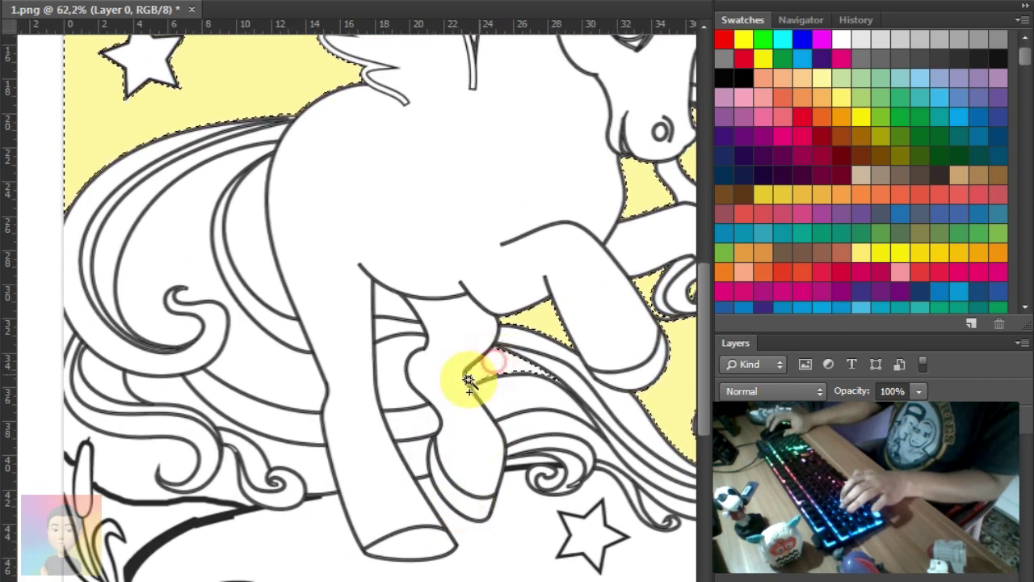
{"action": "left_click", "coordinate": [306, 380], "text": "shift"}
{"action": "left_click", "coordinate": [254, 258], "text": "shift"}
{"action": "left_click", "coordinate": [111, 386], "text": "shift"}
{"action": "left_click", "coordinate": [117, 458], "text": "shift"}
{"action": "left_click", "coordinate": [283, 489], "text": "shift"}
{"action": "scroll", "coordinate": [311, 397], "scroll_direction": "down", "scroll_amount": 2, "text": "alt"}
{"action": "scroll", "coordinate": [224, 307], "scroll_direction": "down", "scroll_amount": 4, "text": "alt"}
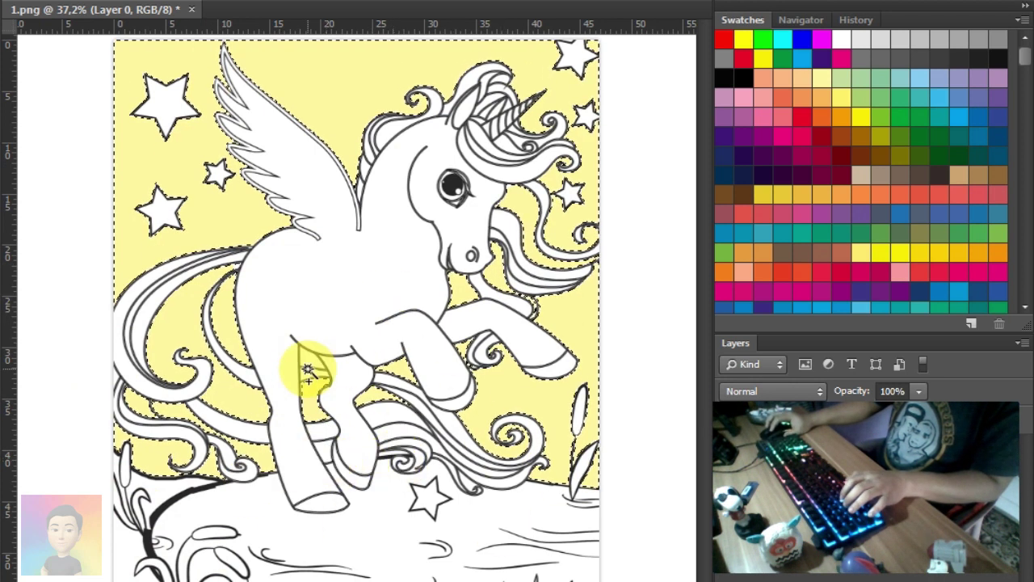
{"action": "scroll", "coordinate": [307, 369], "scroll_direction": "up", "scroll_amount": 3, "text": "alt"}
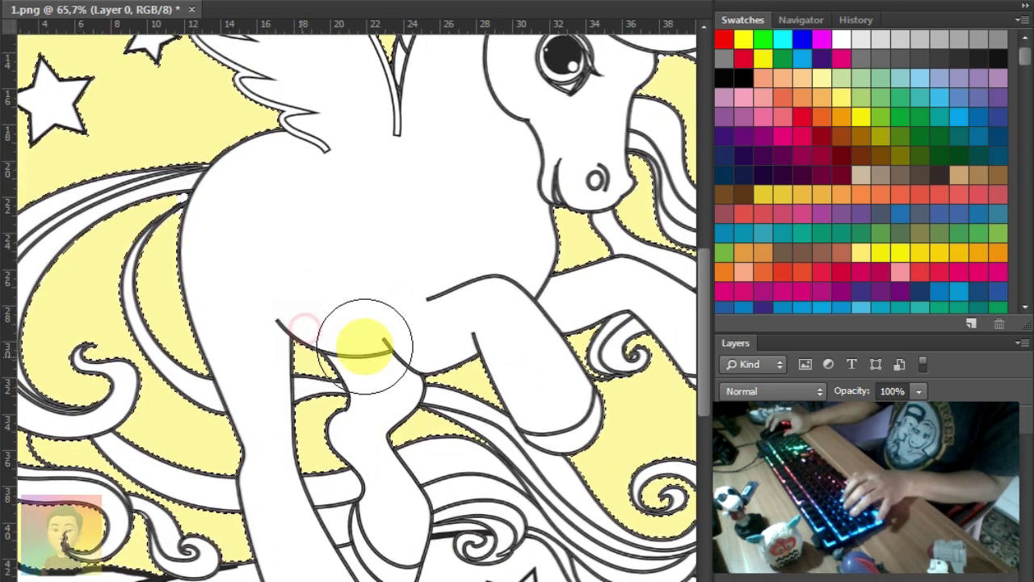
Deselect, then fill the sliver beside the tail swirl yellow
{"action": "left_click", "coordinate": [386, 418]}
{"action": "left_click_drag", "start_coordinate": [353, 359], "coordinate": [336, 339]}
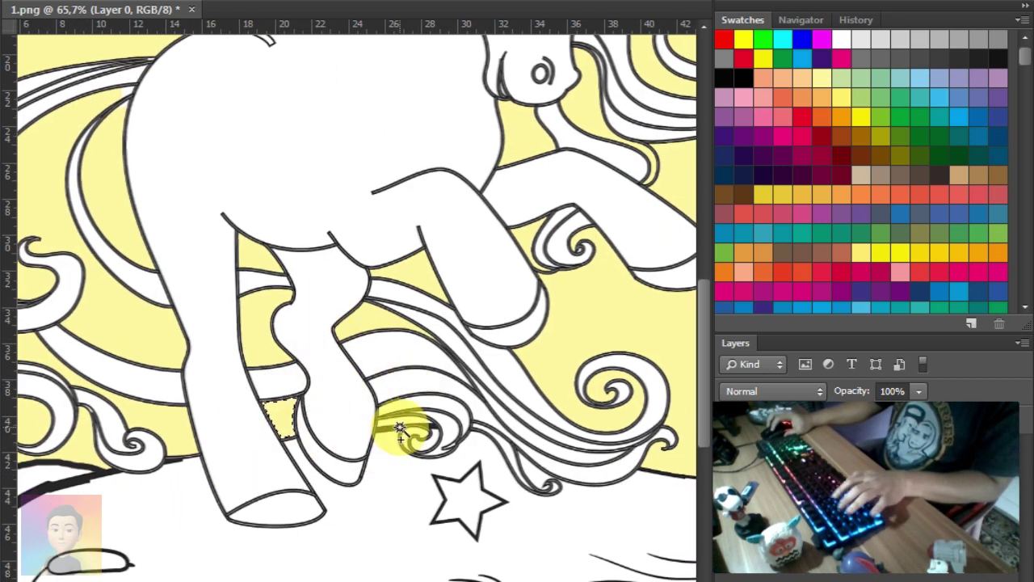
{"action": "scroll", "coordinate": [396, 433], "scroll_direction": "up", "scroll_amount": 1, "text": "alt"}
{"action": "scroll", "coordinate": [397, 432], "scroll_direction": "up", "scroll_amount": 4, "text": "alt"}
{"action": "left_click", "coordinate": [413, 414]}
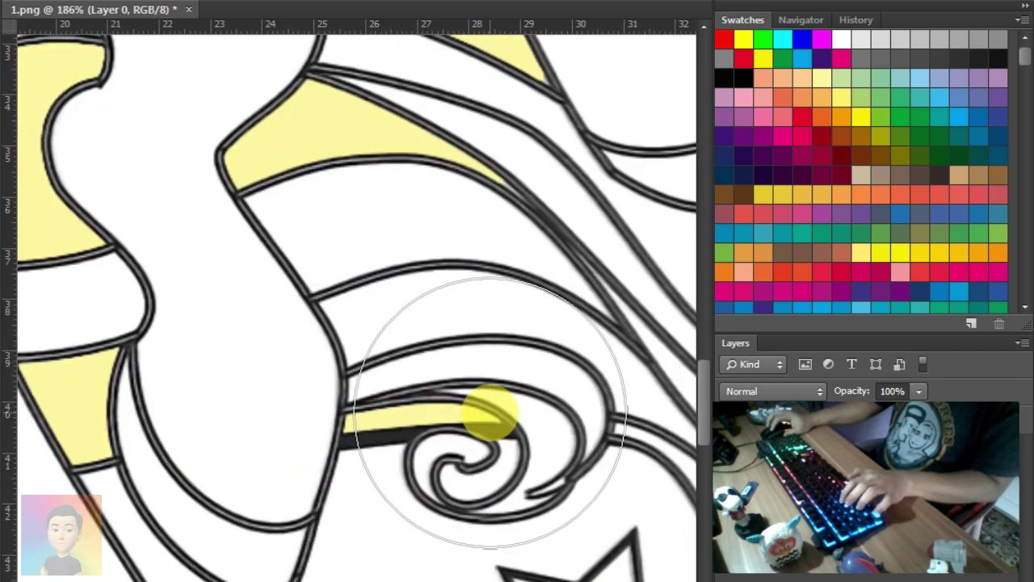
{"action": "scroll", "coordinate": [436, 380], "scroll_direction": "down", "scroll_amount": 2}
{"action": "scroll", "coordinate": [364, 323], "scroll_direction": "down", "scroll_amount": 2}
{"action": "scroll", "coordinate": [340, 289], "scroll_direction": "down", "scroll_amount": 1}
{"action": "left_click_drag", "start_coordinate": [340, 290], "coordinate": [401, 410]}
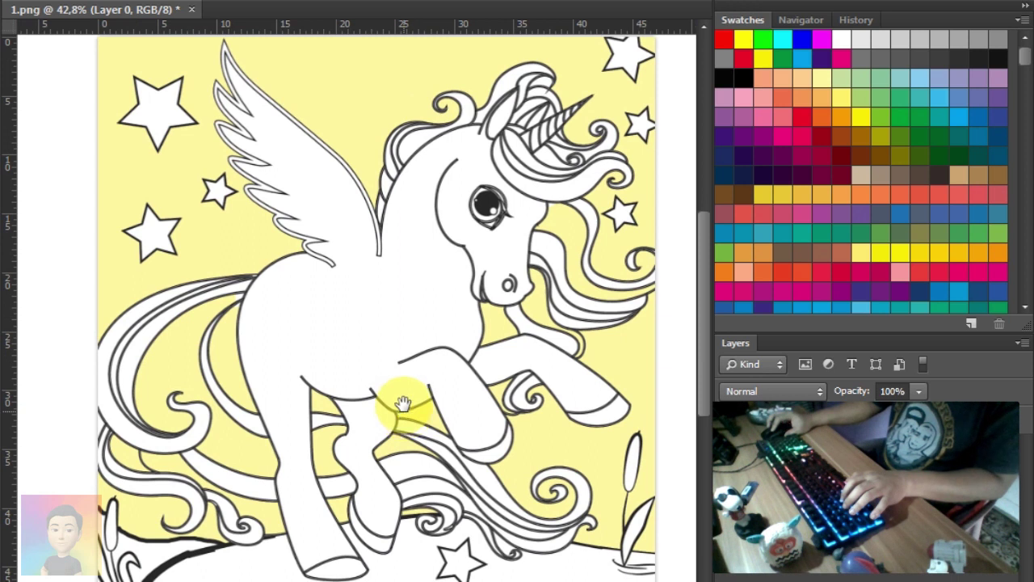
{"action": "left_click_drag", "start_coordinate": [402, 410], "coordinate": [428, 270]}
{"action": "scroll", "coordinate": [242, 115], "scroll_direction": "up", "scroll_amount": 2}
Fill the selected star near the wing with red
{"action": "scroll", "coordinate": [280, 208], "scroll_direction": "up", "scroll_amount": 2, "text": "alt"}
{"action": "scroll", "coordinate": [336, 275], "scroll_direction": "up", "scroll_amount": 1, "text": "alt"}
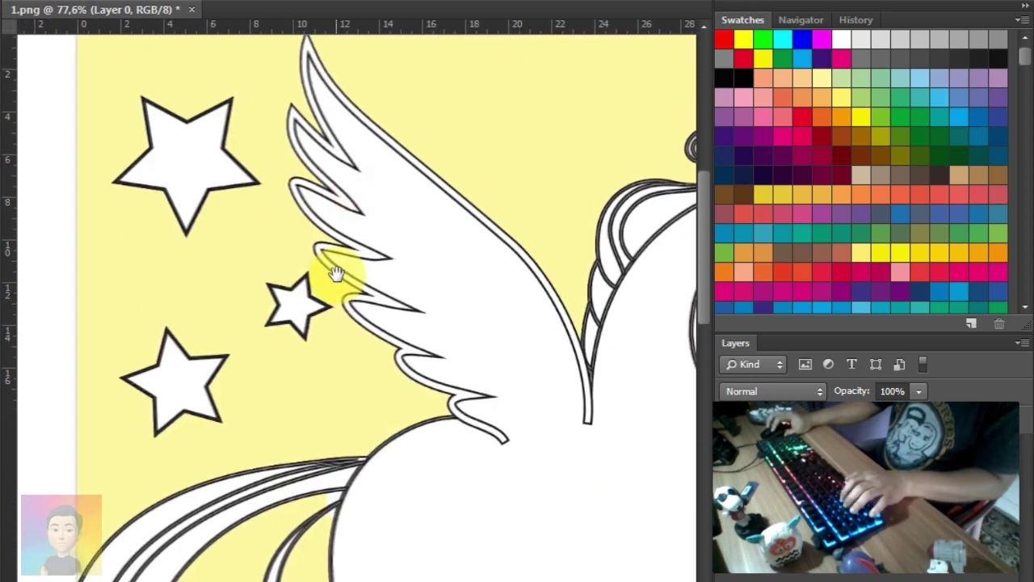
{"action": "left_click_drag", "start_coordinate": [335, 275], "coordinate": [311, 317]}
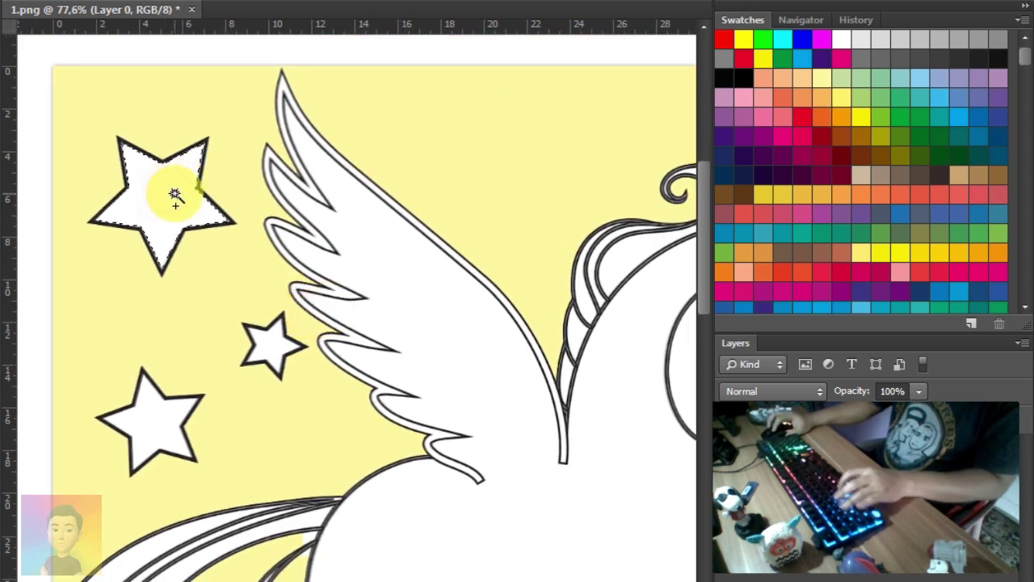
{"action": "key", "text": "alt+BackSpace"}
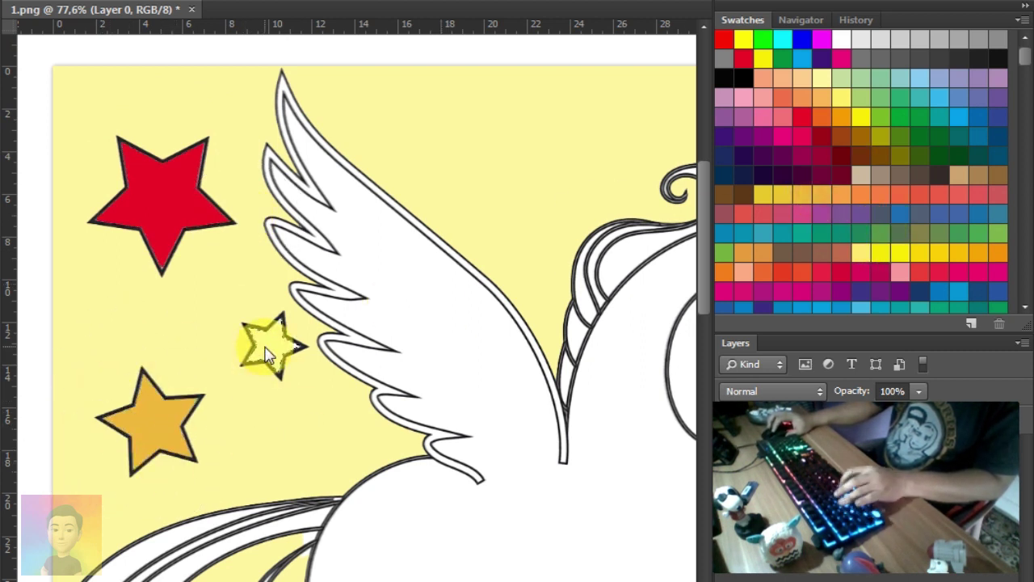
{"action": "left_click_drag", "start_coordinate": [495, 286], "coordinate": [192, 282]}
{"action": "mouse_move", "coordinate": [616, 243]}
{"action": "left_mouse_down"}
{"action": "mouse_move", "coordinate": [480, 250]}
{"action": "mouse_move", "coordinate": [464, 267]}
{"action": "left_mouse_up"}
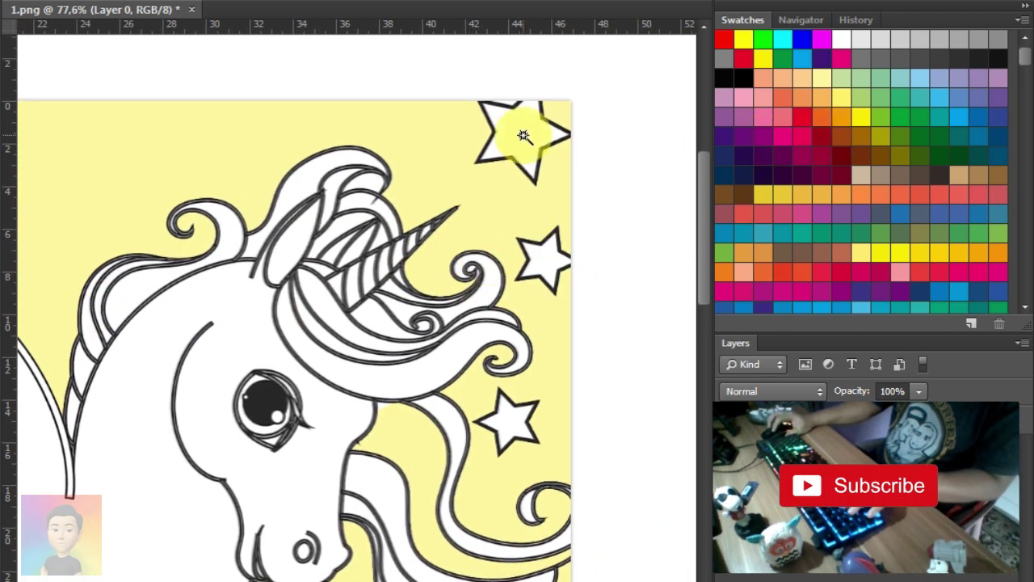
Deselect, pick a new swatch and brush the next star pink
{"action": "key", "text": "ctrl+d"}
{"action": "left_click", "coordinate": [821, 81]}
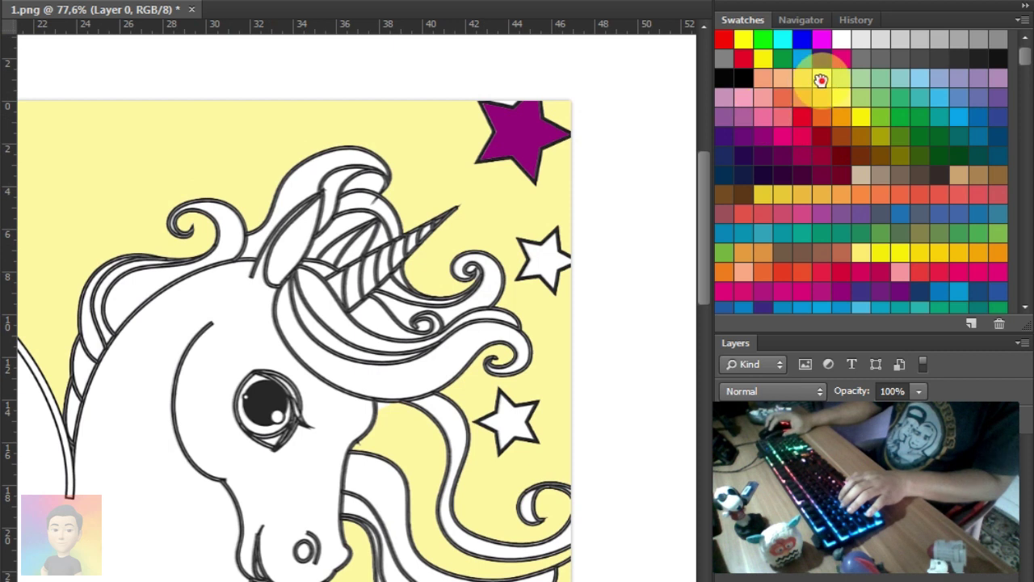
{"action": "left_click", "coordinate": [510, 103]}
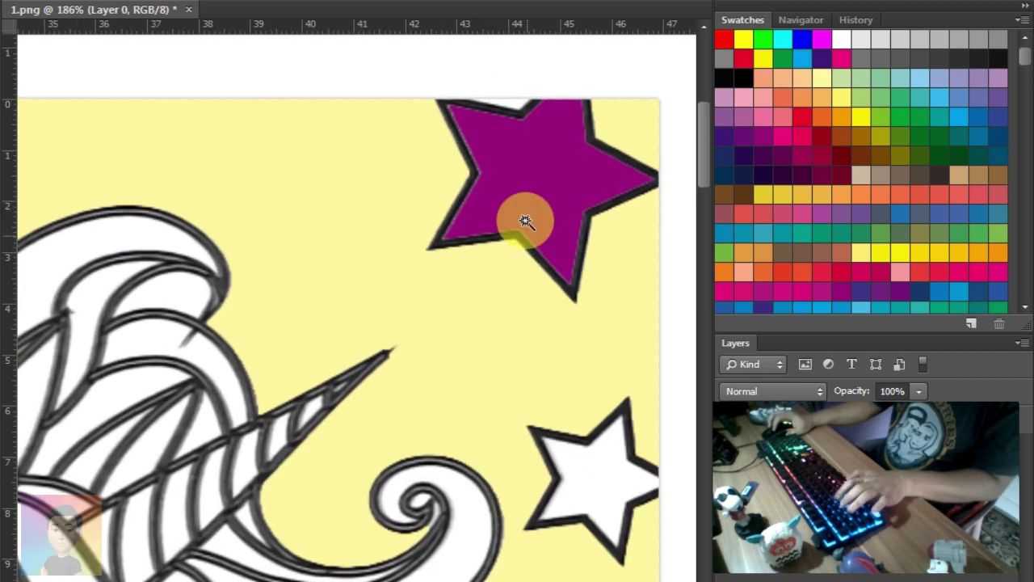
{"action": "key", "text": "b"}
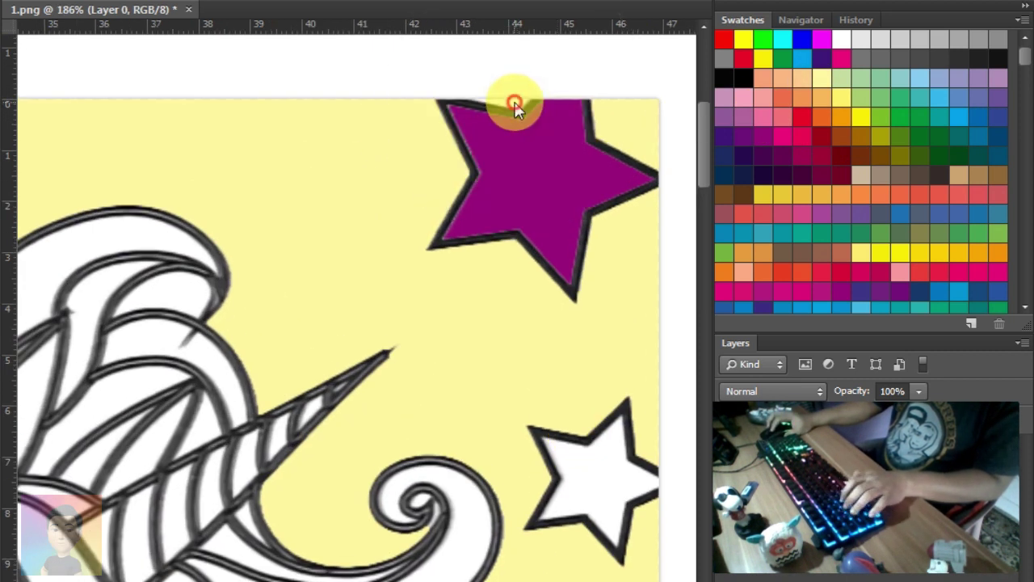
{"action": "left_click_drag", "start_coordinate": [541, 348], "coordinate": [490, 259]}
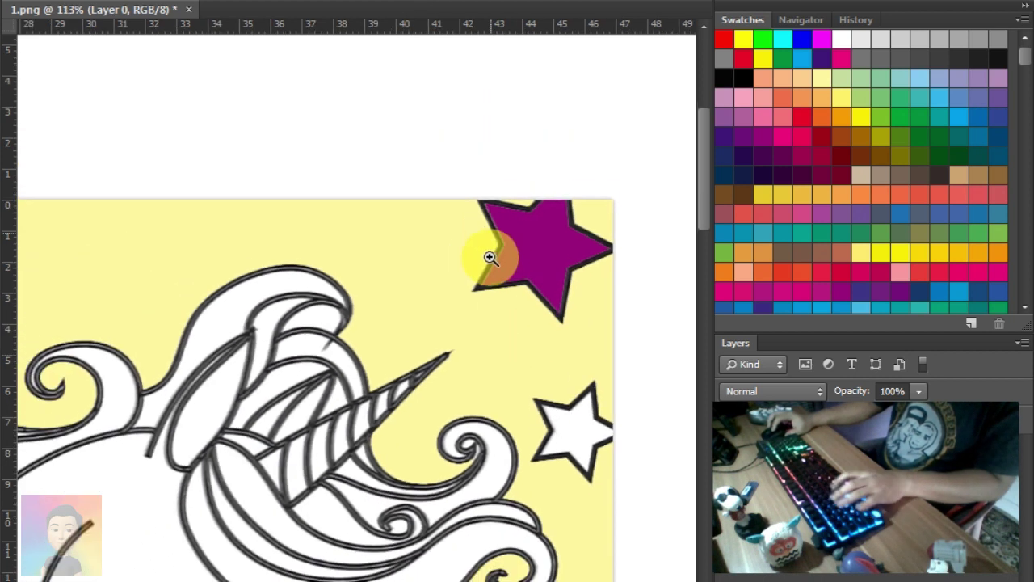
{"action": "scroll", "coordinate": [525, 243], "scroll_direction": "down", "scroll_amount": 5}
{"action": "scroll", "coordinate": [549, 227], "scroll_direction": "down", "scroll_amount": 3}
{"action": "left_click_drag", "start_coordinate": [566, 226], "coordinate": [593, 220]}
{"action": "scroll", "coordinate": [505, 356], "scroll_direction": "down", "scroll_amount": 2}
{"action": "scroll", "coordinate": [485, 311], "scroll_direction": "down", "scroll_amount": 3}
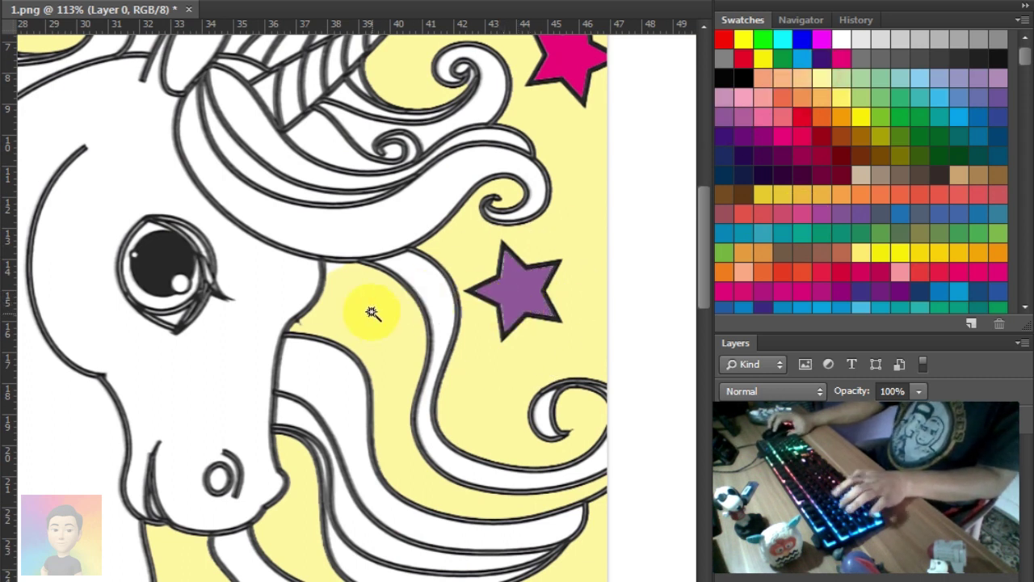
{"action": "left_click_drag", "start_coordinate": [317, 263], "coordinate": [411, 410]}
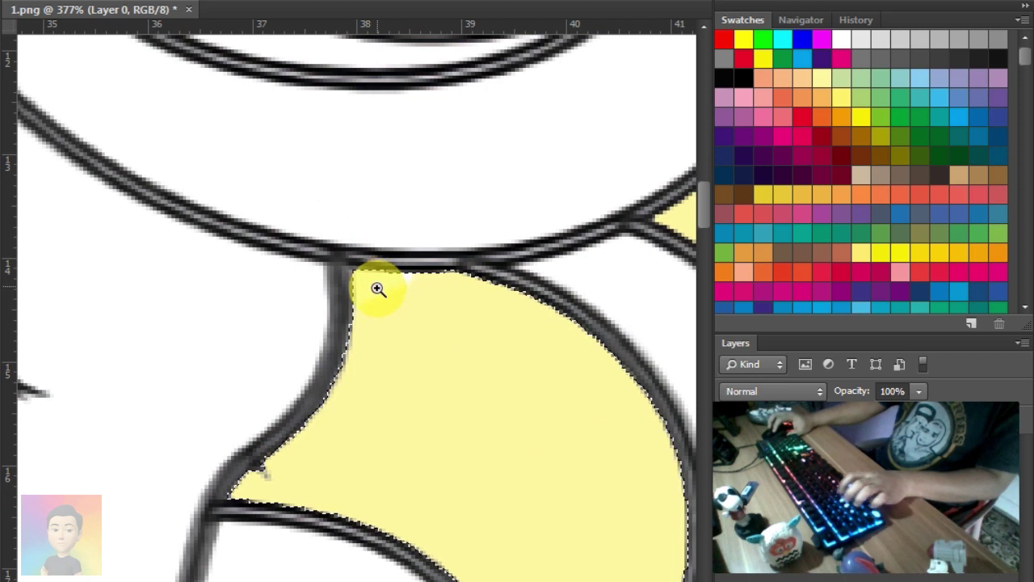
Paint the selected cattail leaf dark green and deselect it
{"action": "left_click_drag", "start_coordinate": [450, 353], "coordinate": [404, 272]}
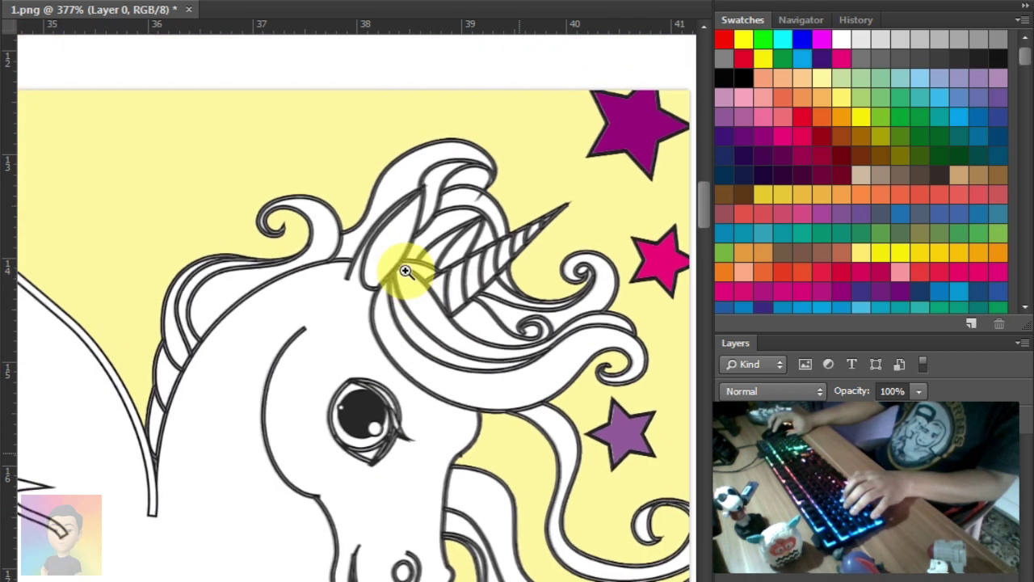
{"action": "scroll", "coordinate": [492, 335], "scroll_direction": "down", "scroll_amount": 1}
{"action": "scroll", "coordinate": [461, 300], "scroll_direction": "down", "scroll_amount": 2}
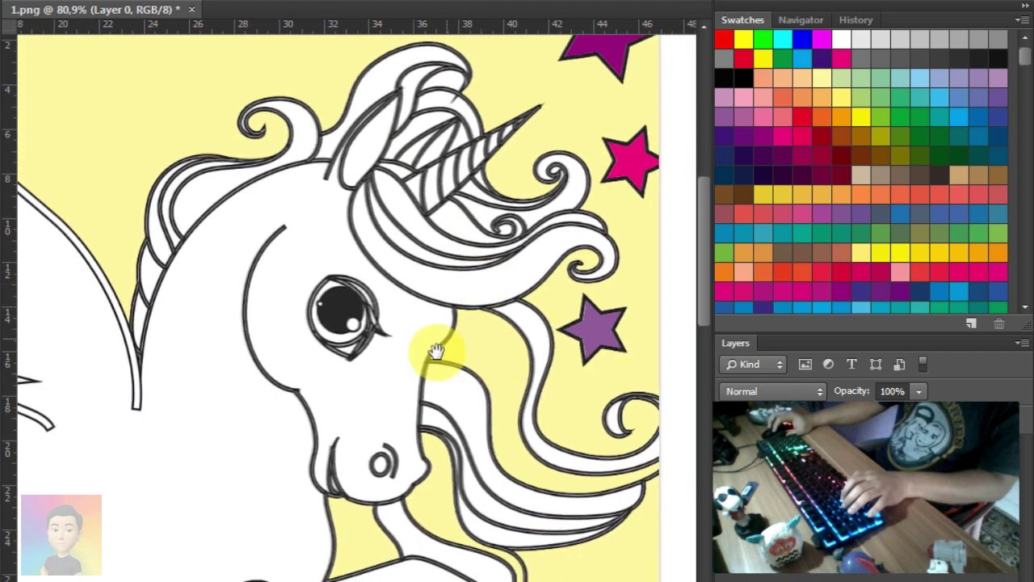
{"action": "scroll", "coordinate": [434, 237], "scroll_direction": "down", "scroll_amount": 2}
{"action": "scroll", "coordinate": [444, 245], "scroll_direction": "down", "scroll_amount": 4}
{"action": "scroll", "coordinate": [444, 245], "scroll_direction": "down", "scroll_amount": 3}
{"action": "scroll", "coordinate": [411, 261], "scroll_direction": "down", "scroll_amount": 2}
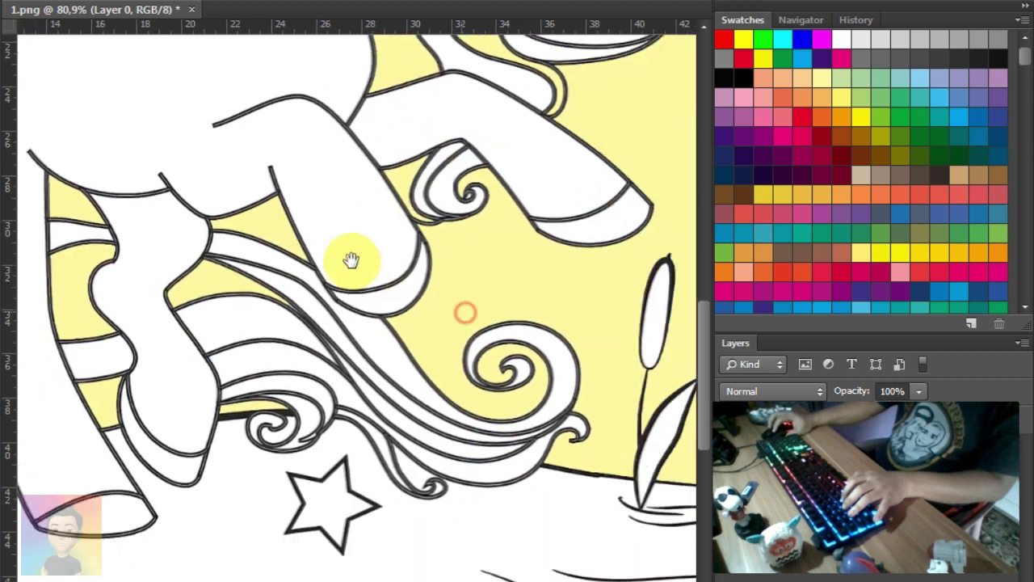
{"action": "mouse_move", "coordinate": [393, 277]}
{"action": "left_mouse_down"}
{"action": "mouse_move", "coordinate": [429, 356]}
{"action": "mouse_move", "coordinate": [380, 270]}
{"action": "left_mouse_up"}
{"action": "left_click_drag", "start_coordinate": [587, 383], "coordinate": [647, 487]}
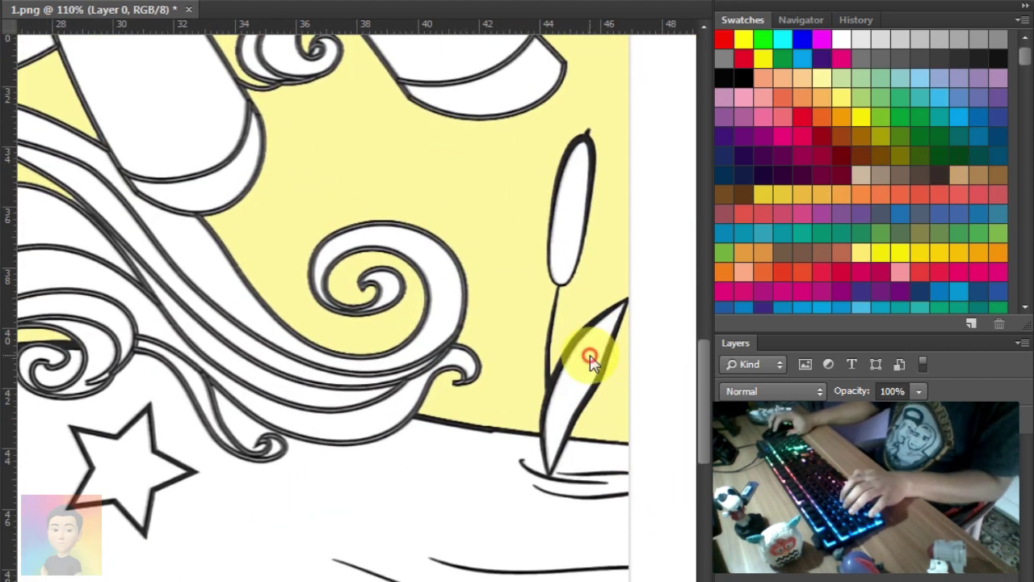
{"action": "left_click_drag", "start_coordinate": [570, 355], "coordinate": [576, 361]}
{"action": "key", "text": "ctrl+d"}
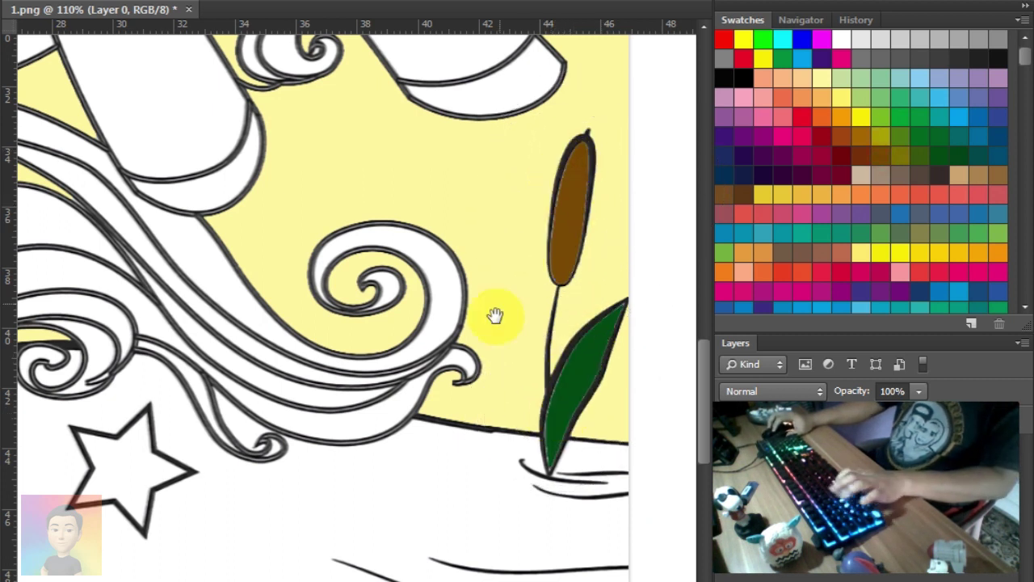
Select the grass blades along the bottom and brush them dark green
{"action": "left_click_drag", "start_coordinate": [516, 267], "coordinate": [480, 150]}
{"action": "scroll", "coordinate": [485, 243], "scroll_direction": "down", "scroll_amount": 2}
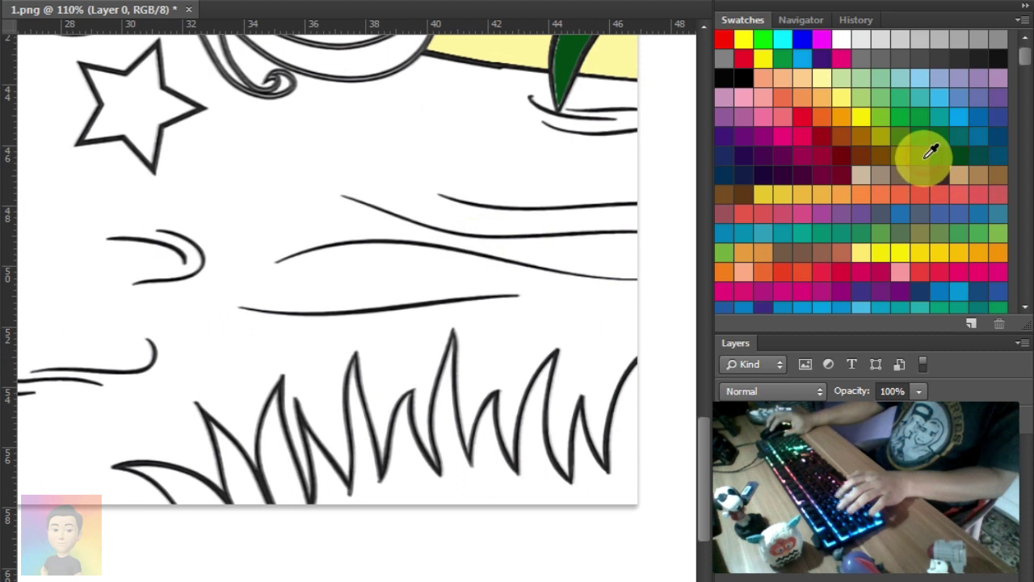
{"action": "left_click_drag", "start_coordinate": [624, 464], "coordinate": [197, 492]}
{"action": "key", "text": "b"}
{"action": "mouse_move", "coordinate": [121, 469]}
{"action": "left_mouse_down"}
{"action": "mouse_move", "coordinate": [509, 477]}
{"action": "mouse_move", "coordinate": [505, 372]}
{"action": "left_mouse_up"}
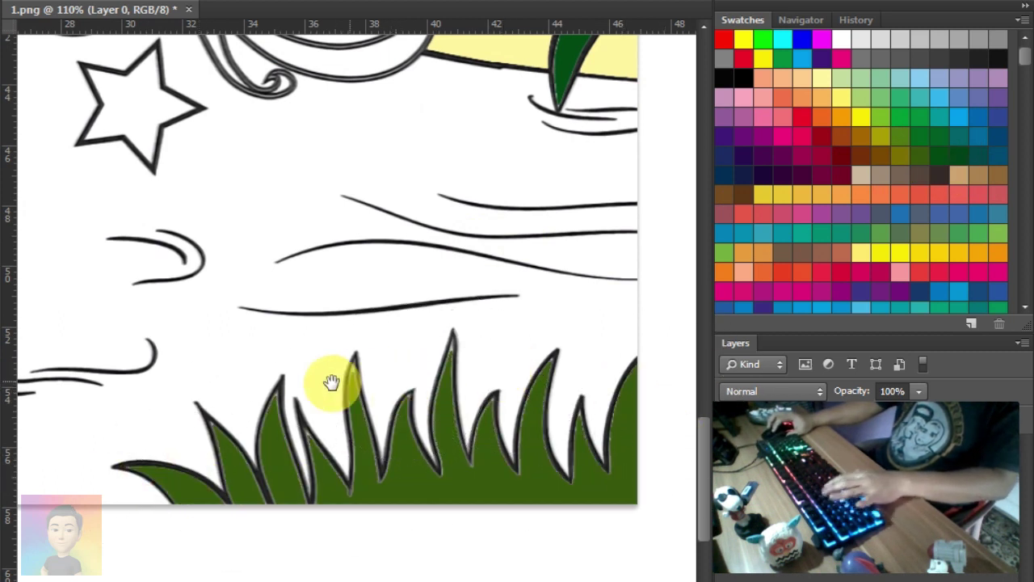
{"action": "left_click_drag", "start_coordinate": [377, 377], "coordinate": [582, 387]}
{"action": "left_click_drag", "start_coordinate": [242, 404], "coordinate": [445, 409]}
{"action": "left_click_drag", "start_coordinate": [81, 388], "coordinate": [420, 466]}
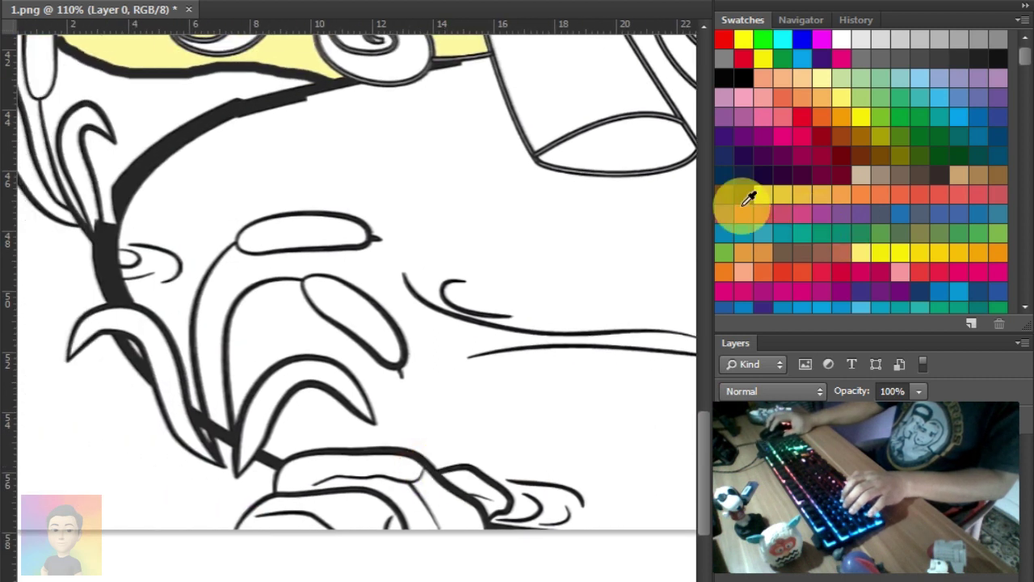
Paint the rock brown and the leaf above it dark green
{"action": "key", "text": "w"}
{"action": "left_click", "coordinate": [339, 512], "text": "shift"}
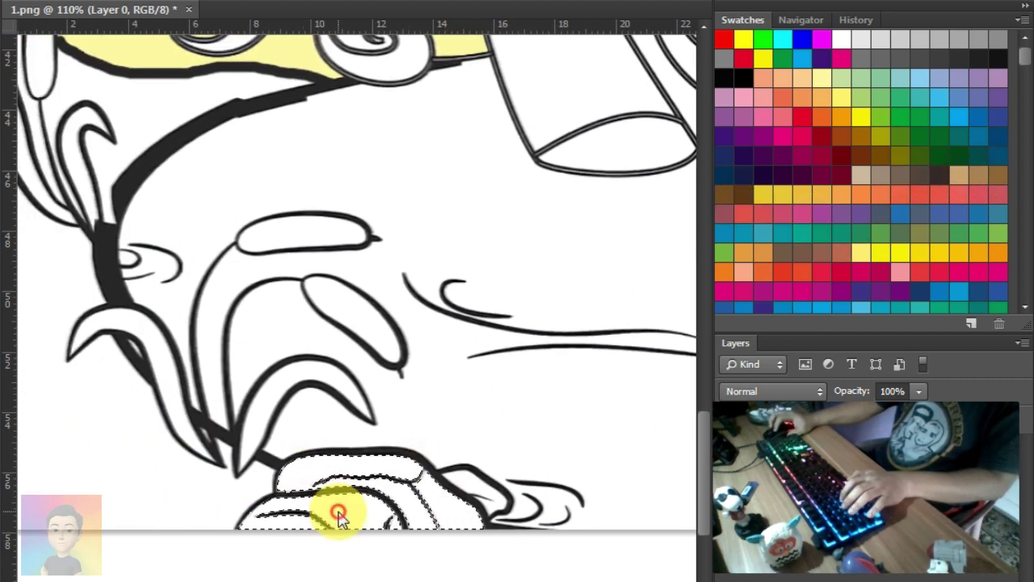
{"action": "key", "text": "b"}
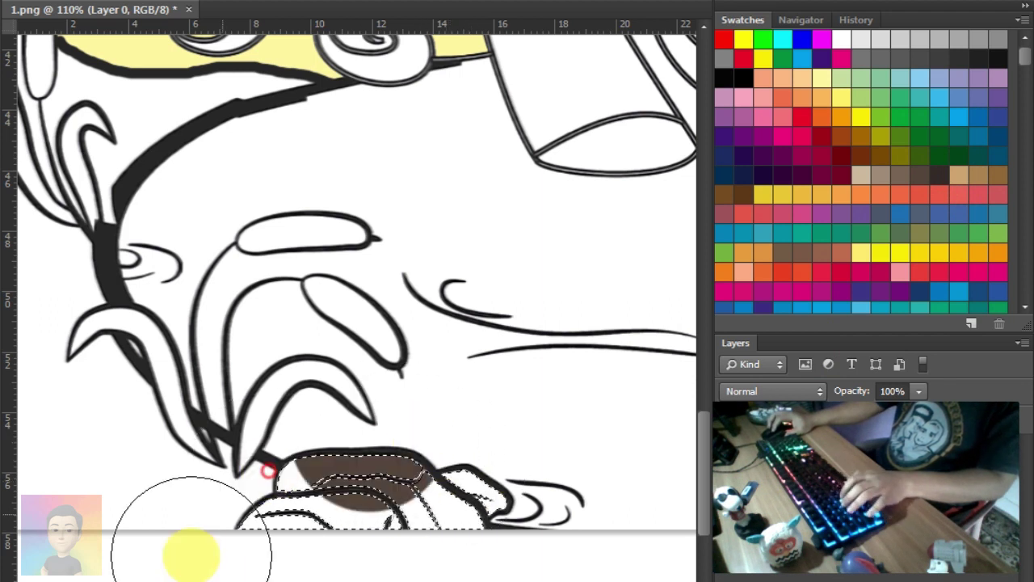
{"action": "left_click_drag", "start_coordinate": [196, 554], "coordinate": [485, 484]}
{"action": "key", "text": "ctrl+d"}
{"action": "left_click_drag", "start_coordinate": [253, 344], "coordinate": [308, 371]}
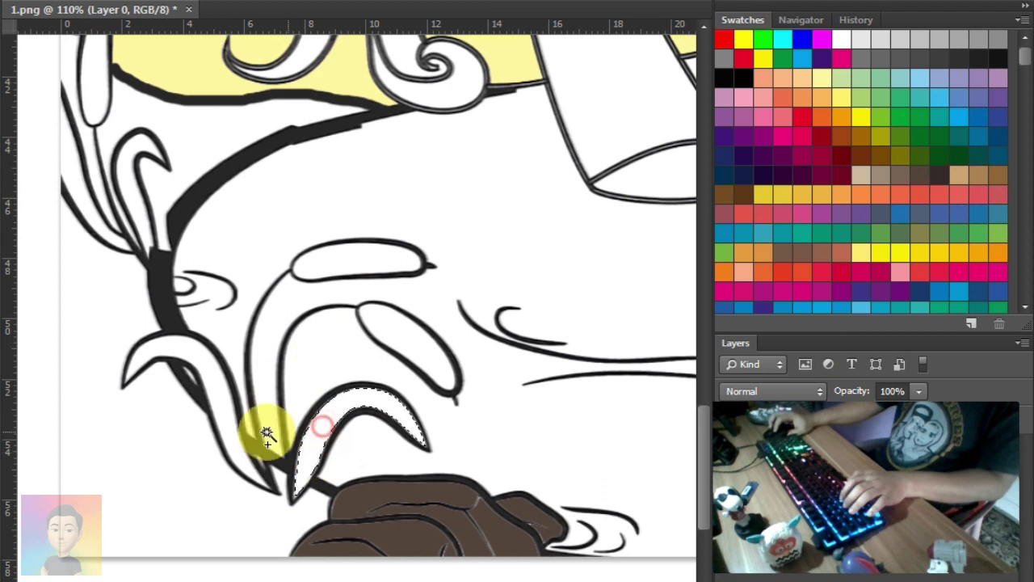
{"action": "mouse_move", "coordinate": [133, 179]}
{"action": "left_mouse_down"}
{"action": "mouse_move", "coordinate": [127, 289]}
{"action": "mouse_move", "coordinate": [415, 422]}
{"action": "left_mouse_up"}
{"action": "key", "text": "ctrl+d"}
Paint the cattail heads red and the leaf beside the left cattail green
{"action": "left_click", "coordinate": [393, 339]}
{"action": "scroll", "coordinate": [103, 88], "scroll_direction": "up", "scroll_amount": 3}
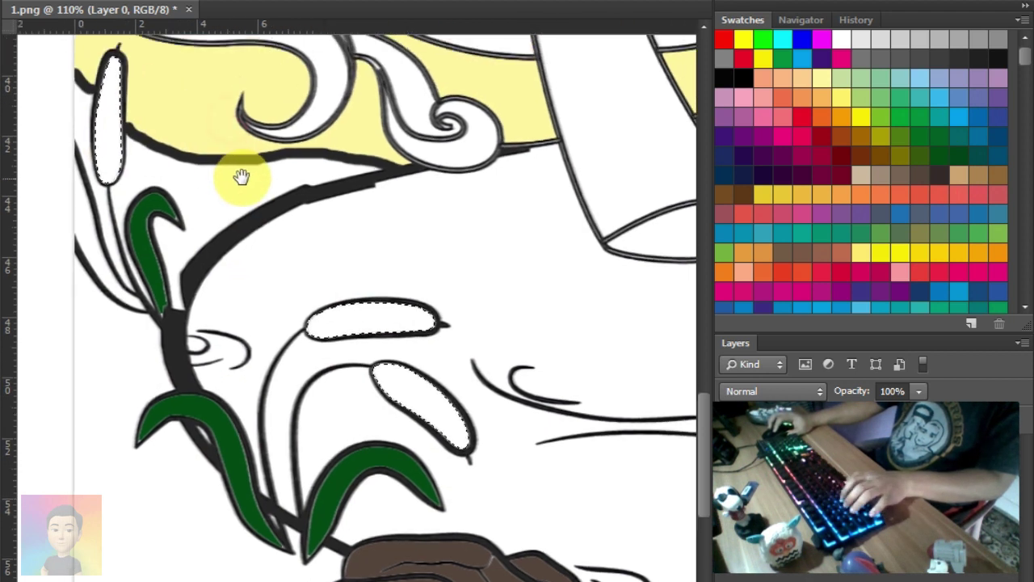
{"action": "key", "text": "b"}
{"action": "left_click_drag", "start_coordinate": [173, 127], "coordinate": [412, 425]}
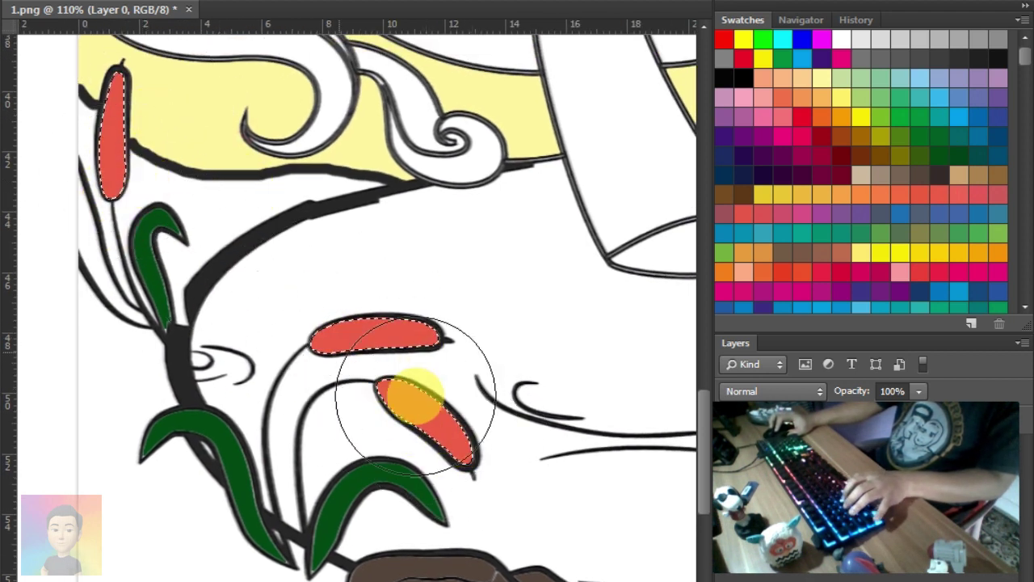
{"action": "scroll", "coordinate": [330, 432], "scroll_direction": "down", "scroll_amount": 2}
{"action": "scroll", "coordinate": [300, 351], "scroll_direction": "down", "scroll_amount": 2}
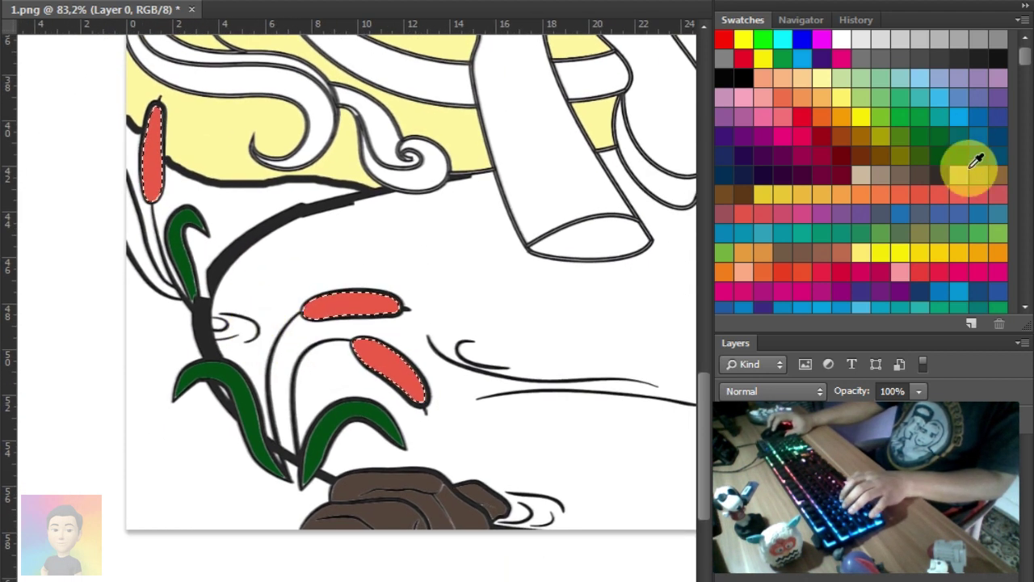
{"action": "key", "text": "w"}
{"action": "left_click", "coordinate": [131, 156], "text": "shift"}
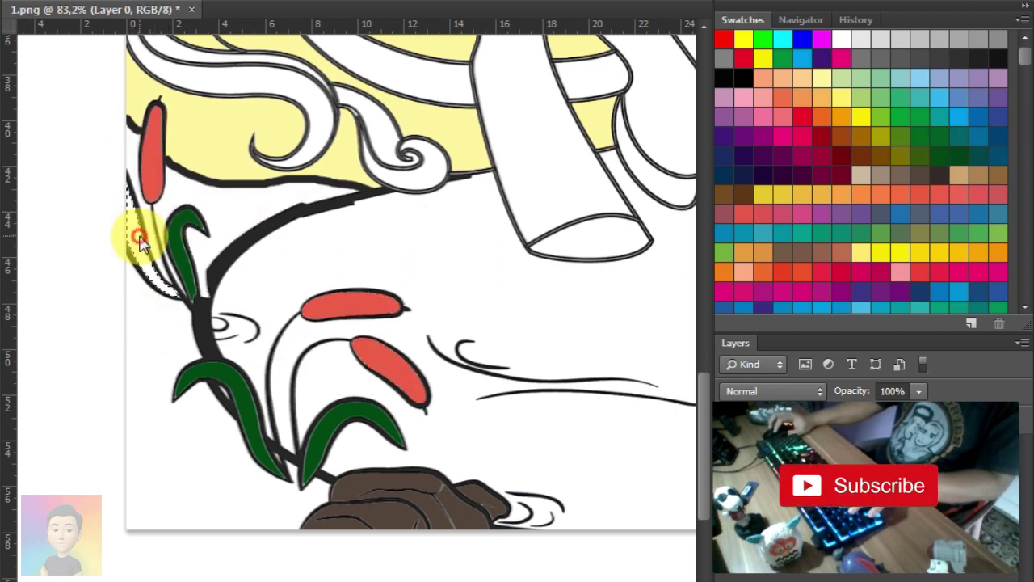
{"action": "key", "text": "ctrl+d"}
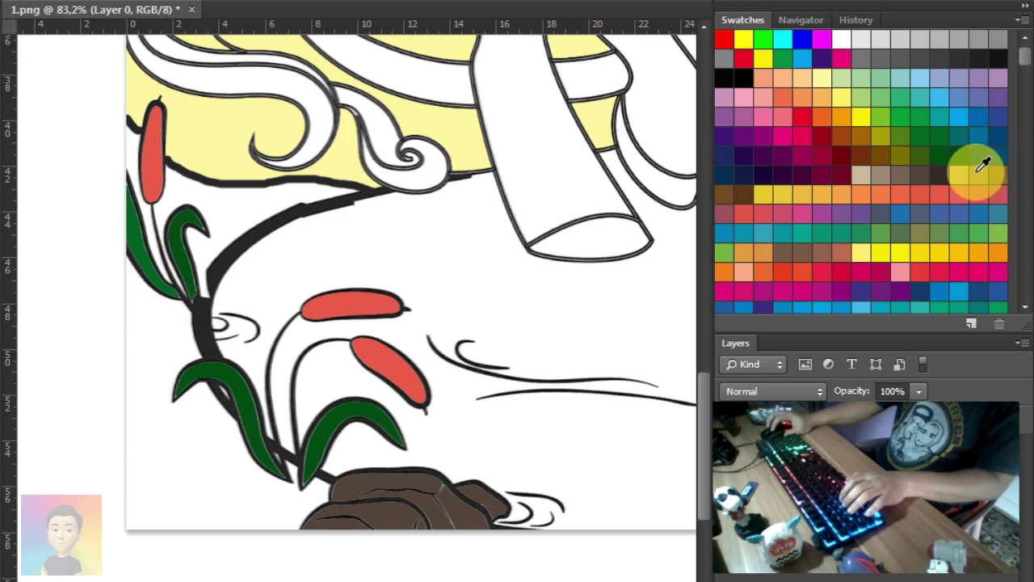
Select the lower-left ground area and paint it tan
{"action": "left_click", "coordinate": [157, 341], "text": "shift"}
{"action": "key", "text": "b"}
{"action": "mouse_move", "coordinate": [162, 339]}
{"action": "left_mouse_down"}
{"action": "mouse_move", "coordinate": [157, 156]}
{"action": "mouse_move", "coordinate": [234, 243]}
{"action": "mouse_move", "coordinate": [277, 381]}
{"action": "mouse_move", "coordinate": [288, 473]}
{"action": "mouse_move", "coordinate": [335, 496]}
{"action": "left_mouse_up"}
{"action": "key", "text": "ctrl+d"}
Paint the star beneath the hooves red and select the white pond area
{"action": "mouse_move", "coordinate": [226, 436]}
{"action": "left_mouse_down"}
{"action": "mouse_move", "coordinate": [340, 435]}
{"action": "mouse_move", "coordinate": [242, 305]}
{"action": "left_mouse_up"}
{"action": "mouse_move", "coordinate": [341, 236]}
{"action": "left_mouse_down"}
{"action": "mouse_move", "coordinate": [180, 212]}
{"action": "mouse_move", "coordinate": [132, 238]}
{"action": "left_mouse_up"}
{"action": "left_click_drag", "start_coordinate": [331, 324], "coordinate": [288, 318]}
{"action": "left_click_drag", "start_coordinate": [550, 304], "coordinate": [591, 347]}
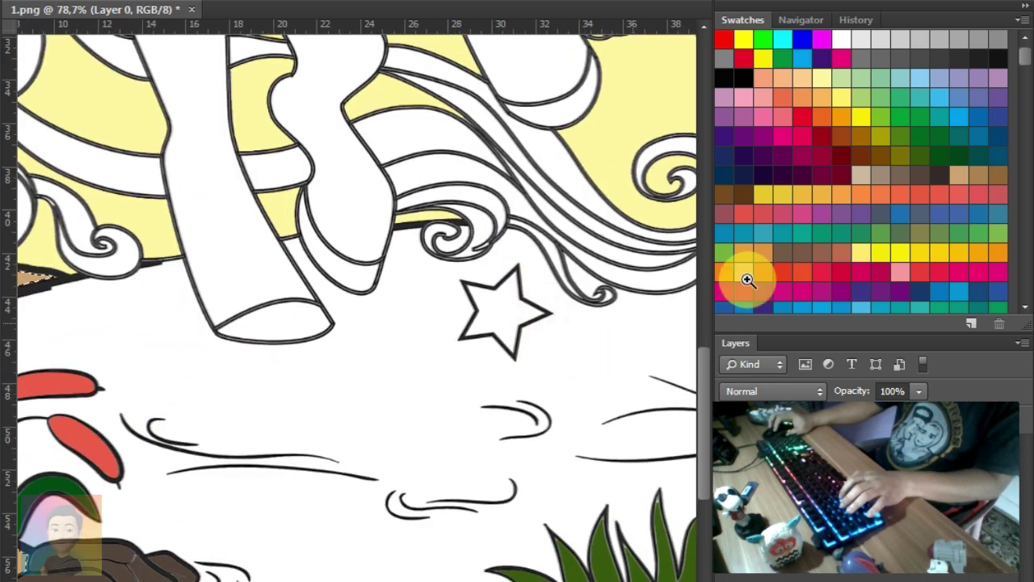
{"action": "left_click", "coordinate": [499, 319]}
{"action": "mouse_move", "coordinate": [480, 334]}
{"action": "left_mouse_down"}
{"action": "mouse_move", "coordinate": [335, 350]}
{"action": "mouse_move", "coordinate": [364, 372]}
{"action": "mouse_move", "coordinate": [461, 342]}
{"action": "mouse_move", "coordinate": [451, 350]}
{"action": "left_mouse_up"}
{"action": "left_click", "coordinate": [935, 88]}
{"action": "left_click", "coordinate": [550, 343]}
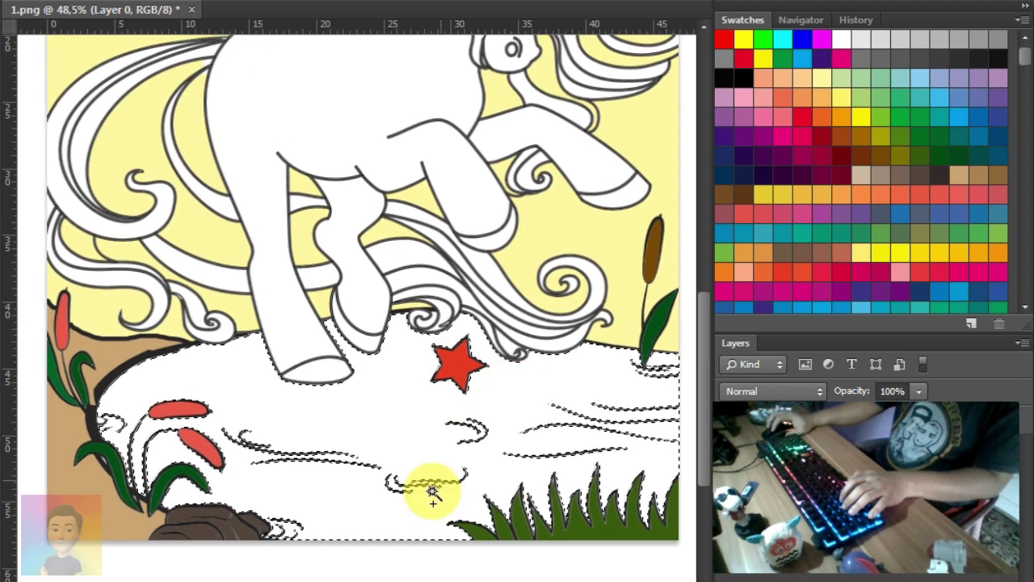
Brush the selected pond bright blue around the star and cattails, then deselect
{"action": "left_click", "coordinate": [527, 377]}
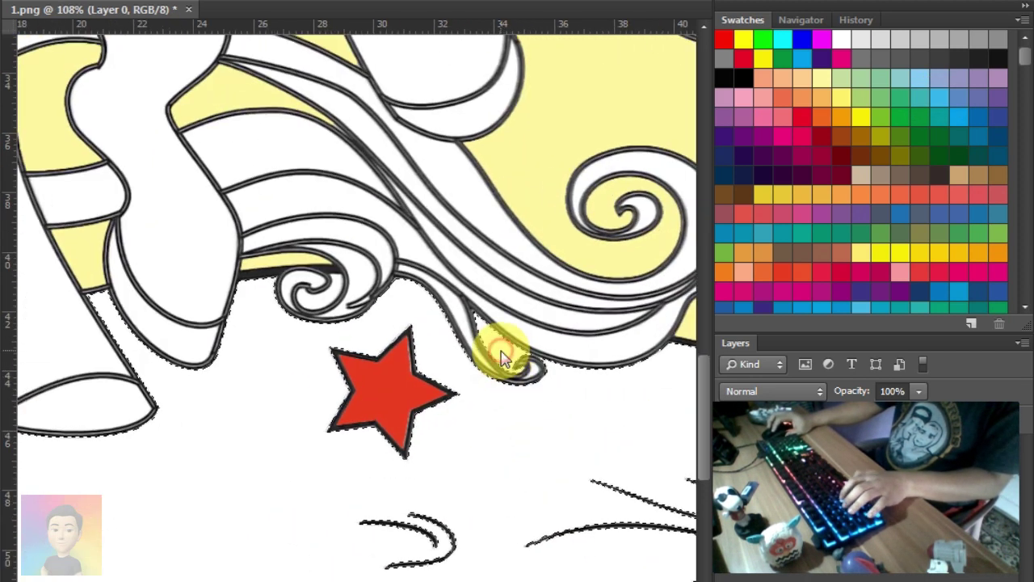
{"action": "mouse_move", "coordinate": [505, 489]}
{"action": "left_mouse_down"}
{"action": "mouse_move", "coordinate": [441, 353]}
{"action": "mouse_move", "coordinate": [438, 397]}
{"action": "mouse_move", "coordinate": [475, 458]}
{"action": "mouse_move", "coordinate": [463, 457]}
{"action": "left_mouse_up"}
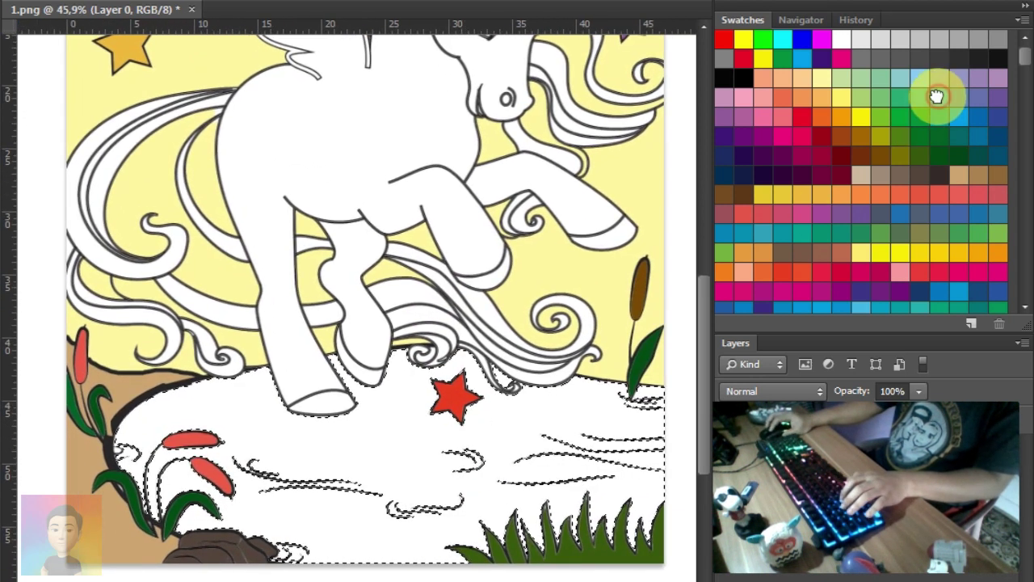
{"action": "mouse_move", "coordinate": [140, 396]}
{"action": "left_mouse_down"}
{"action": "mouse_move", "coordinate": [243, 350]}
{"action": "mouse_move", "coordinate": [180, 512]}
{"action": "mouse_move", "coordinate": [397, 330]}
{"action": "mouse_move", "coordinate": [473, 367]}
{"action": "mouse_move", "coordinate": [358, 547]}
{"action": "mouse_move", "coordinate": [512, 526]}
{"action": "mouse_move", "coordinate": [535, 547]}
{"action": "mouse_move", "coordinate": [616, 418]}
{"action": "left_mouse_up"}
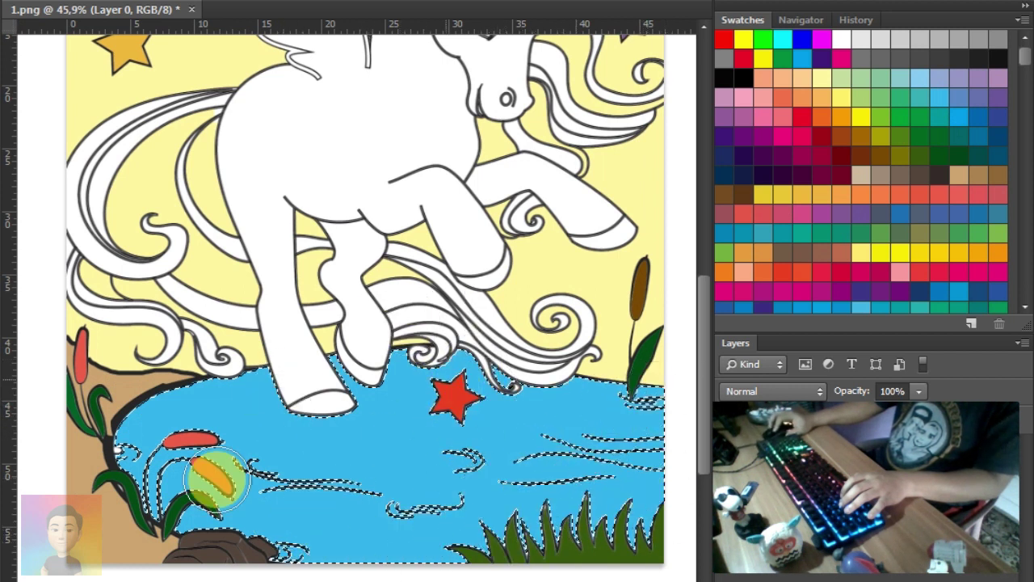
{"action": "key", "text": "ctrl+d"}
{"action": "left_click_drag", "start_coordinate": [99, 458], "coordinate": [219, 503]}
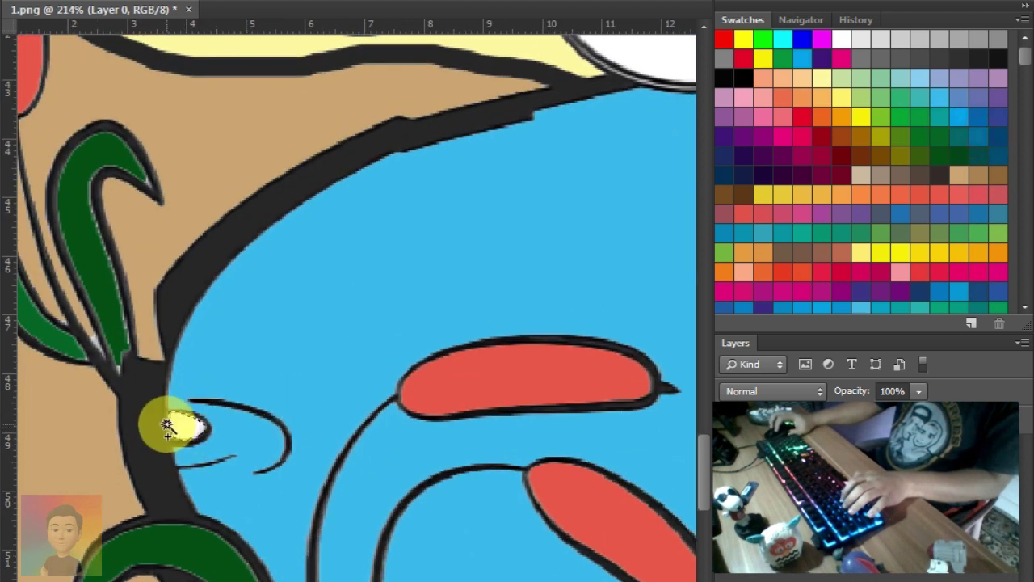
{"action": "scroll", "coordinate": [176, 420], "scroll_direction": "down", "scroll_amount": 5}
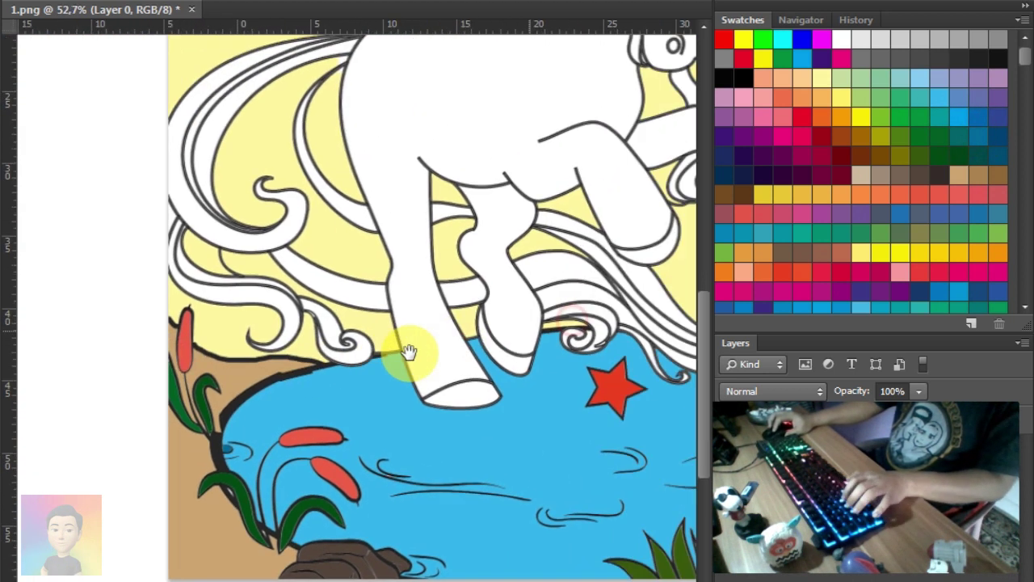
{"action": "left_click_drag", "start_coordinate": [411, 351], "coordinate": [299, 366]}
{"action": "scroll", "coordinate": [323, 408], "scroll_direction": "up", "scroll_amount": 1}
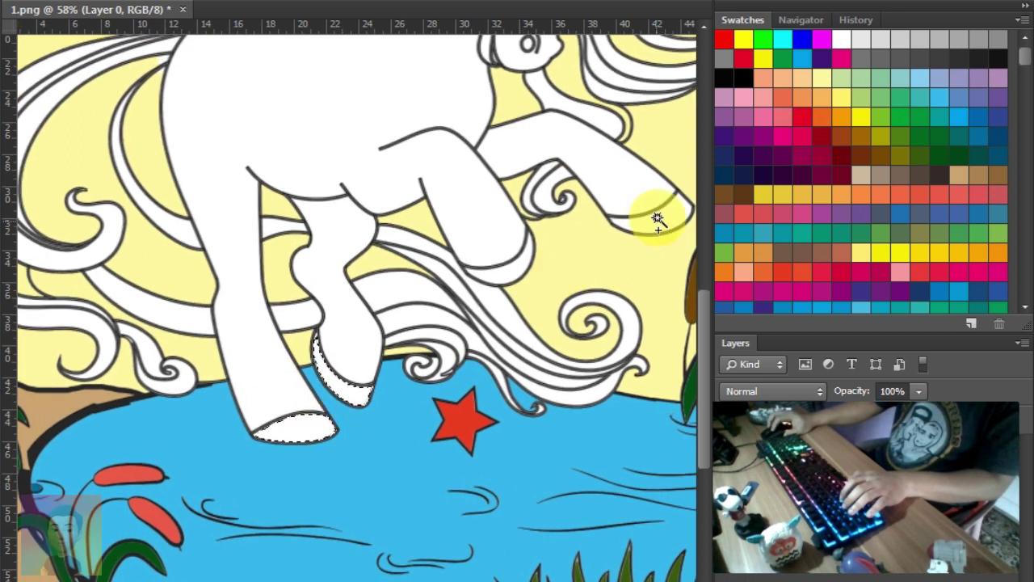
Brush pink over the lower hooves and the remaining two hooves
{"action": "key", "text": "b"}
{"action": "mouse_move", "coordinate": [259, 428]}
{"action": "left_mouse_down"}
{"action": "mouse_move", "coordinate": [273, 438]}
{"action": "mouse_move", "coordinate": [299, 347]}
{"action": "left_mouse_up"}
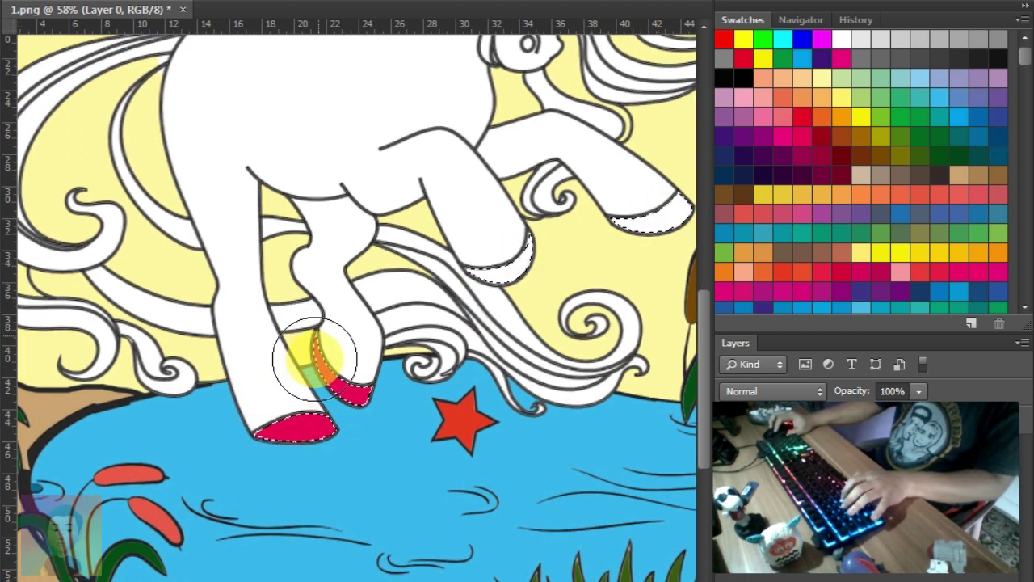
{"action": "left_click_drag", "start_coordinate": [485, 259], "coordinate": [681, 208]}
{"action": "scroll", "coordinate": [404, 358], "scroll_direction": "down", "scroll_amount": 5}
{"action": "scroll", "coordinate": [358, 300], "scroll_direction": "up", "scroll_amount": 3}
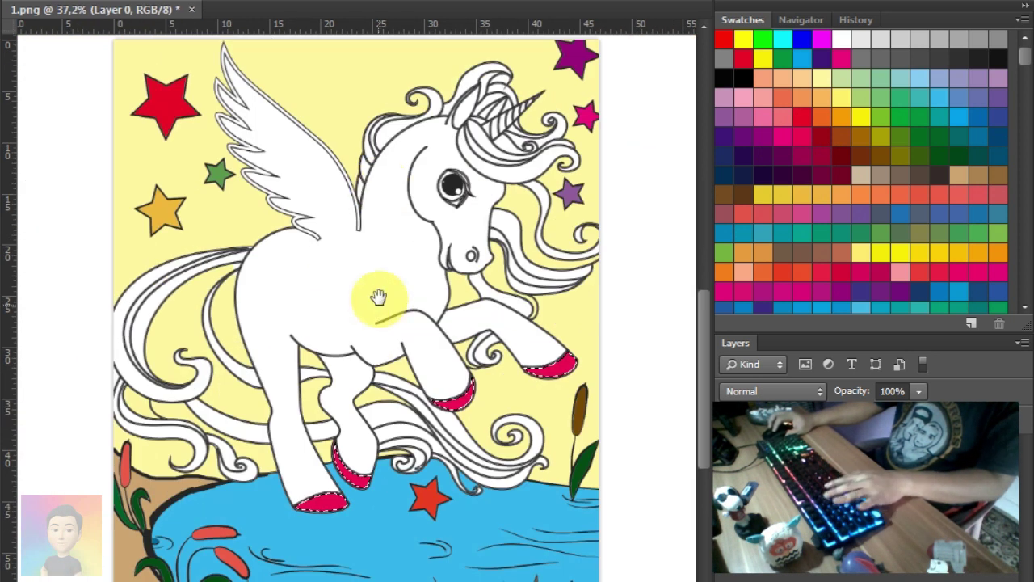
{"action": "scroll", "coordinate": [298, 155], "scroll_direction": "up", "scroll_amount": 3}
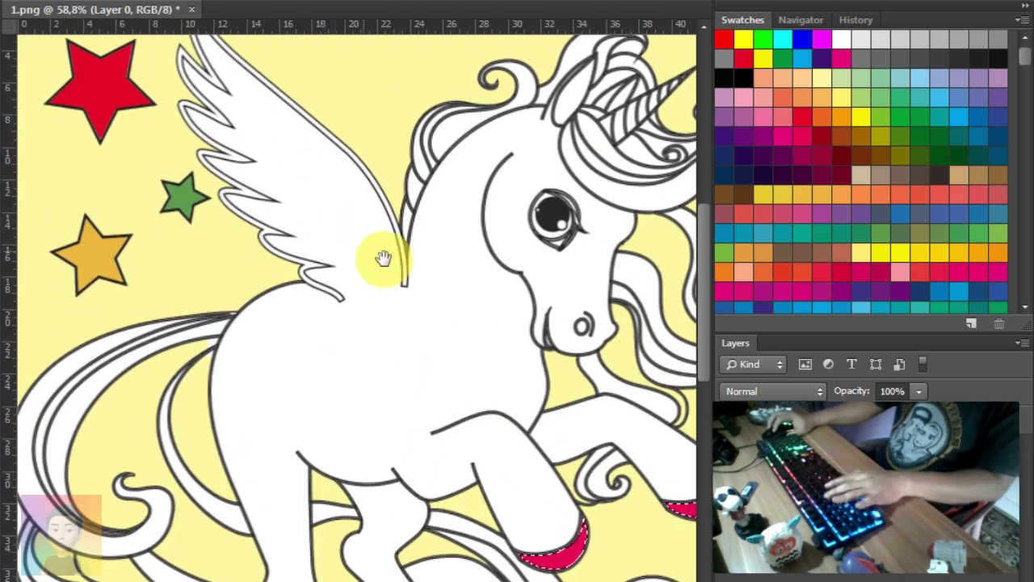
{"action": "scroll", "coordinate": [380, 277], "scroll_direction": "right", "scroll_amount": 3}
{"action": "scroll", "coordinate": [374, 279], "scroll_direction": "right", "scroll_amount": 1}
{"action": "left_click_drag", "start_coordinate": [374, 279], "coordinate": [481, 206]}
{"action": "left_click_drag", "start_coordinate": [333, 337], "coordinate": [371, 301]}
{"action": "left_click_drag", "start_coordinate": [202, 260], "coordinate": [282, 328]}
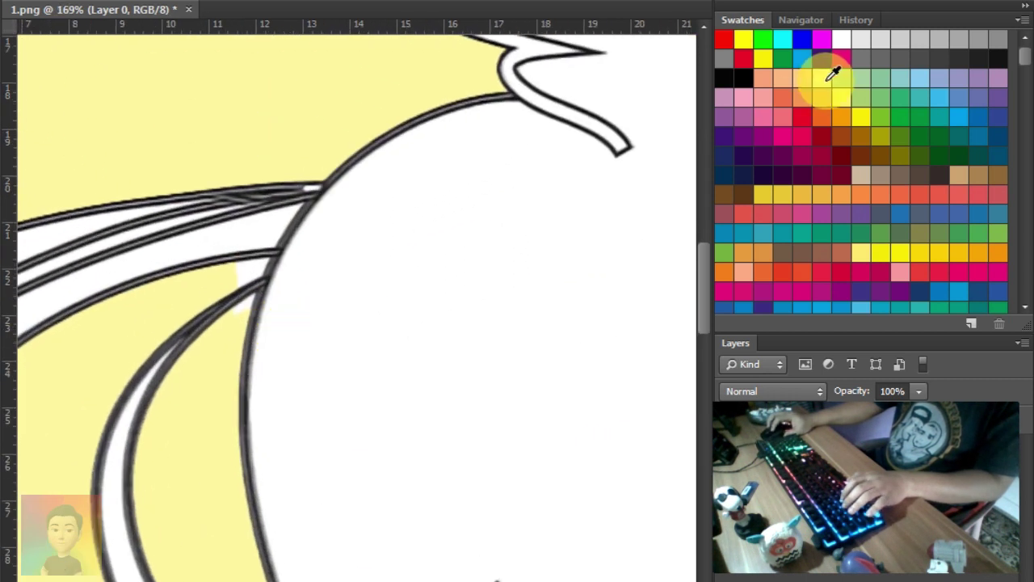
Paint the tail strands purple, pink and orange
{"action": "key", "text": "b"}
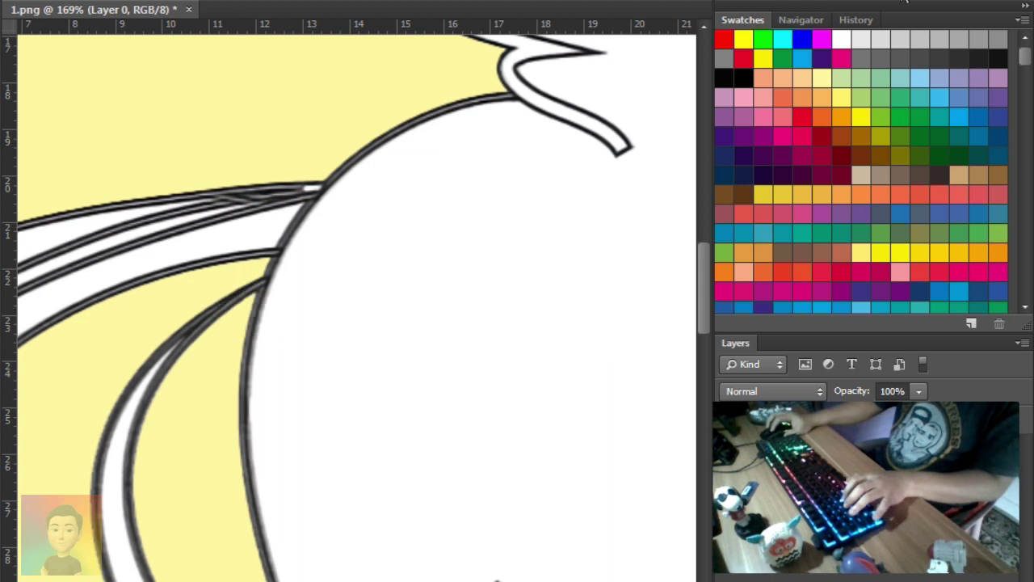
{"action": "scroll", "coordinate": [415, 335], "scroll_direction": "up", "scroll_amount": 5}
{"action": "scroll", "coordinate": [339, 376], "scroll_direction": "left", "scroll_amount": 5}
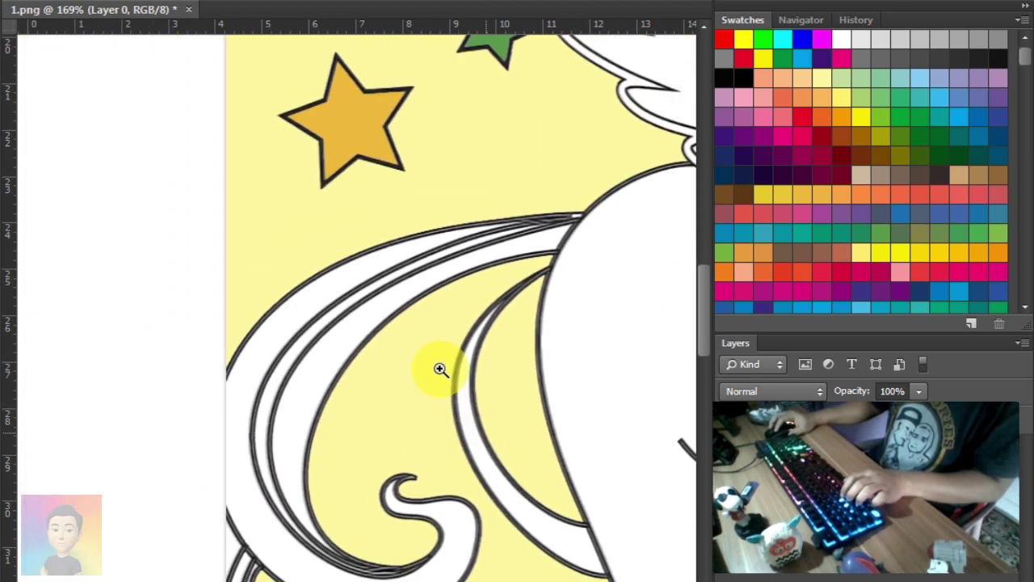
{"action": "mouse_move", "coordinate": [440, 369]}
{"action": "left_mouse_down"}
{"action": "mouse_move", "coordinate": [423, 363]}
{"action": "mouse_move", "coordinate": [400, 295]}
{"action": "left_mouse_up"}
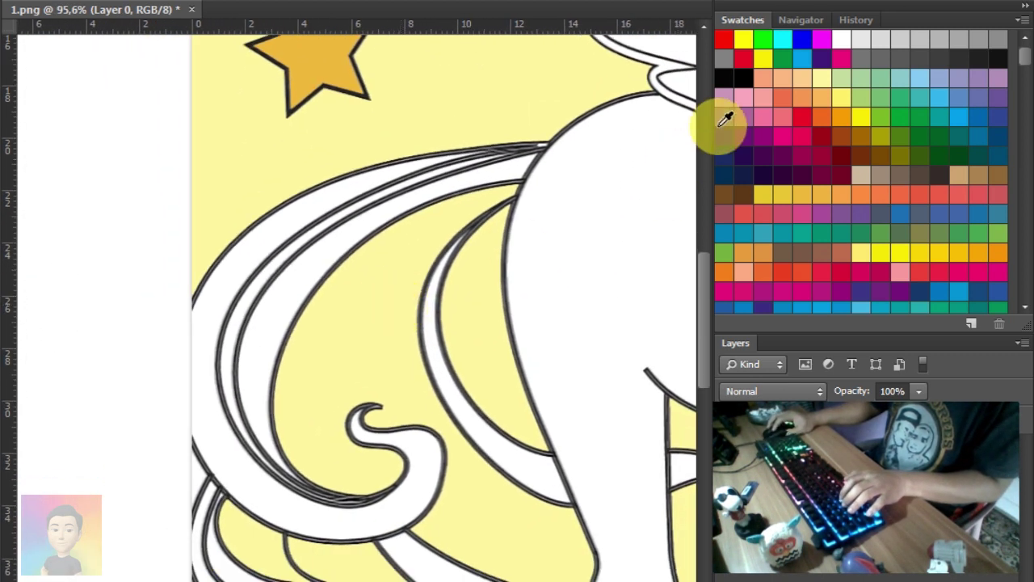
{"action": "left_click", "coordinate": [373, 174]}
{"action": "key", "text": "b"}
{"action": "mouse_move", "coordinate": [492, 173]}
{"action": "left_mouse_down"}
{"action": "mouse_move", "coordinate": [242, 270]}
{"action": "mouse_move", "coordinate": [380, 415]}
{"action": "left_mouse_up"}
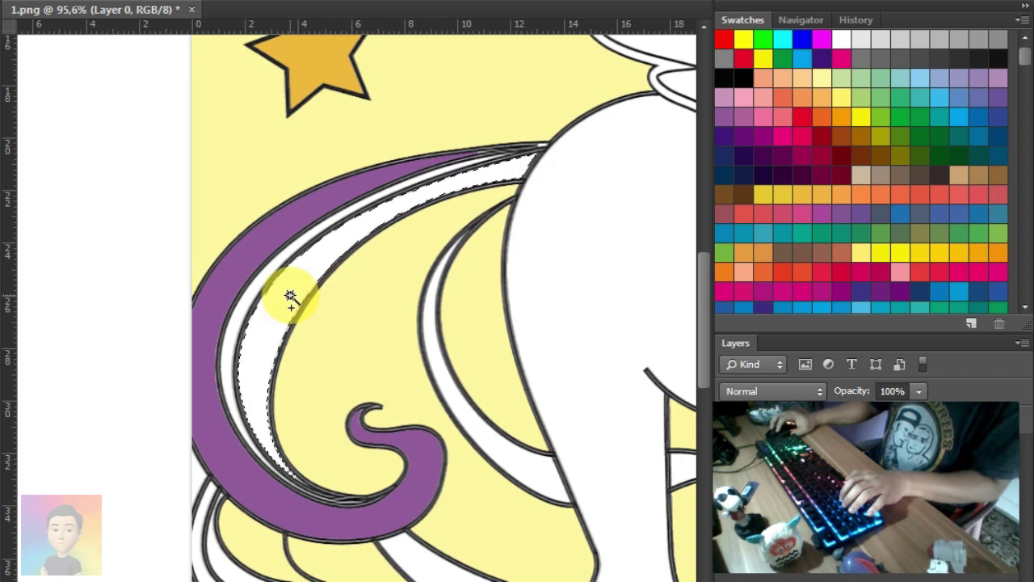
{"action": "key", "text": "b"}
{"action": "left_click_drag", "start_coordinate": [270, 456], "coordinate": [582, 169]}
{"action": "key", "text": "ctrl+d"}
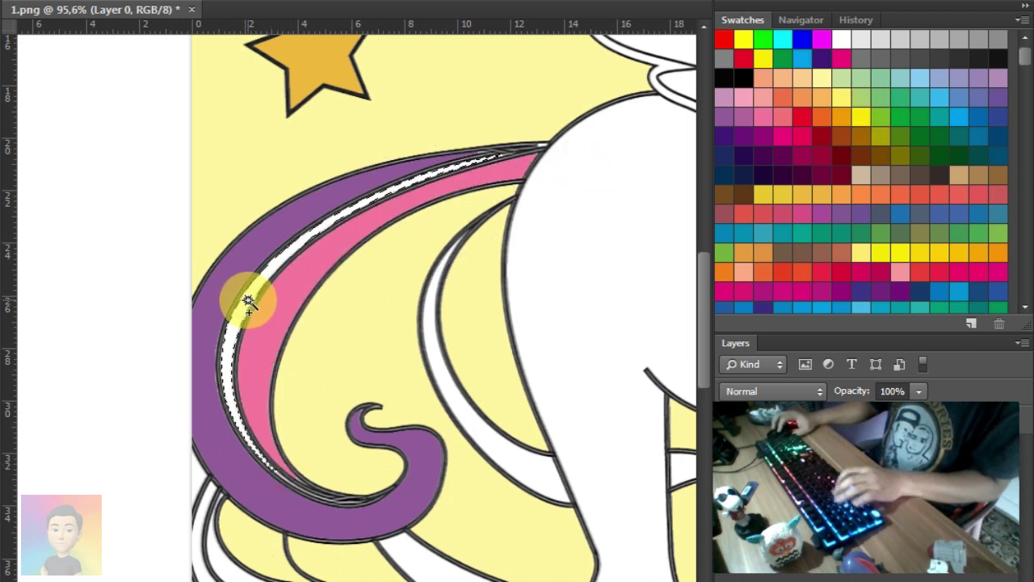
{"action": "left_click_drag", "start_coordinate": [241, 359], "coordinate": [514, 153]}
Brush the lower-right swirl band and the left crescent band blue
{"action": "mouse_move", "coordinate": [430, 307]}
{"action": "left_mouse_down"}
{"action": "mouse_move", "coordinate": [411, 277]}
{"action": "mouse_move", "coordinate": [383, 266]}
{"action": "left_mouse_up"}
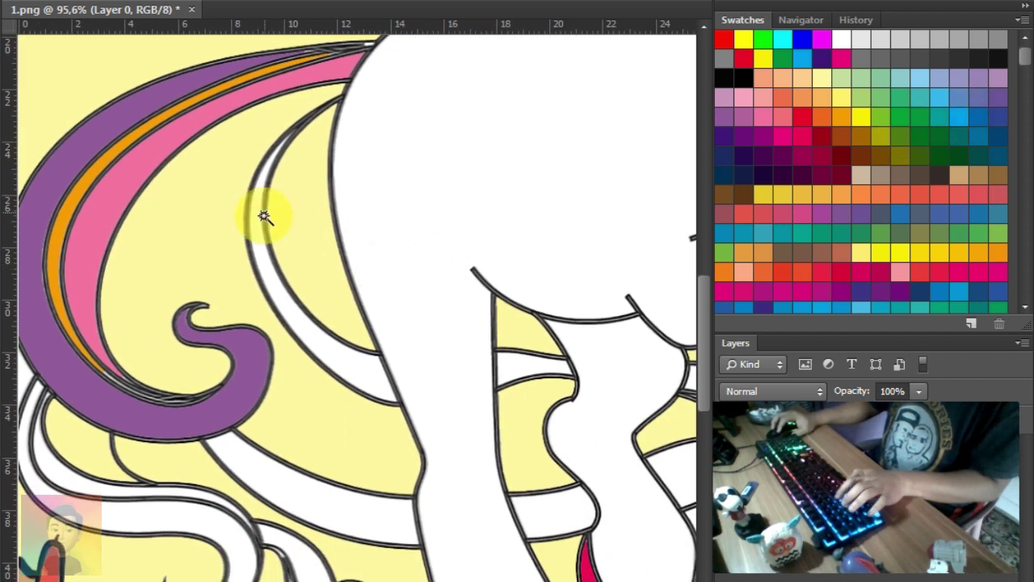
{"action": "left_click_drag", "start_coordinate": [520, 369], "coordinate": [431, 342]}
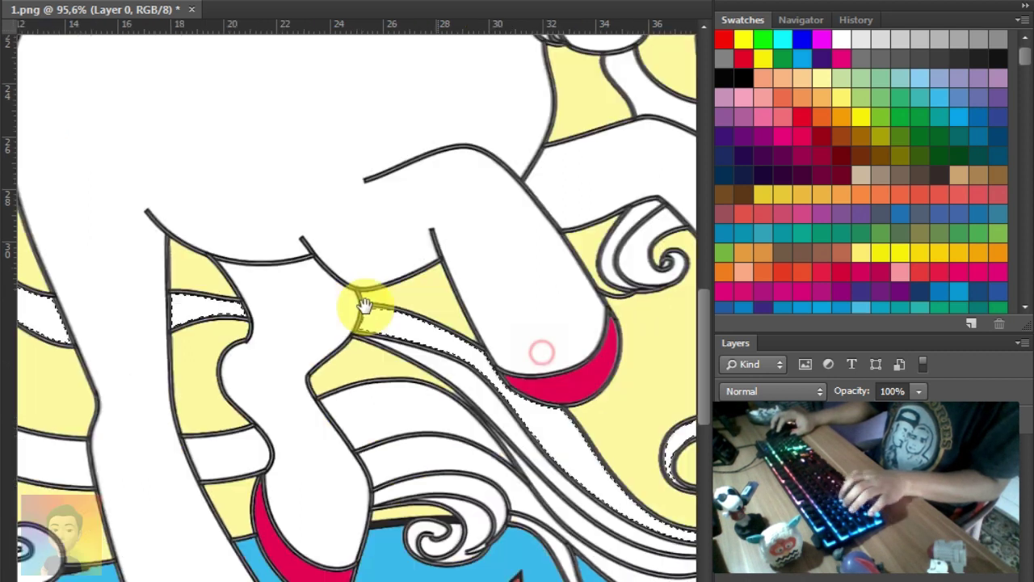
{"action": "left_click_drag", "start_coordinate": [543, 373], "coordinate": [307, 299]}
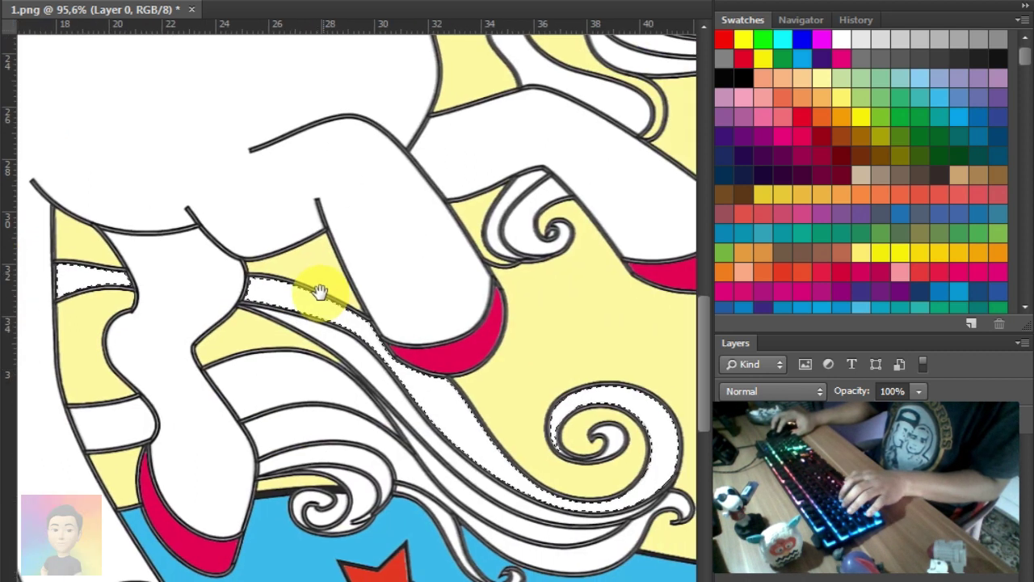
{"action": "mouse_move", "coordinate": [531, 411]}
{"action": "left_mouse_down"}
{"action": "mouse_move", "coordinate": [658, 411]}
{"action": "mouse_move", "coordinate": [347, 307]}
{"action": "mouse_move", "coordinate": [247, 298]}
{"action": "left_mouse_up"}
{"action": "left_click_drag", "start_coordinate": [170, 295], "coordinate": [564, 374]}
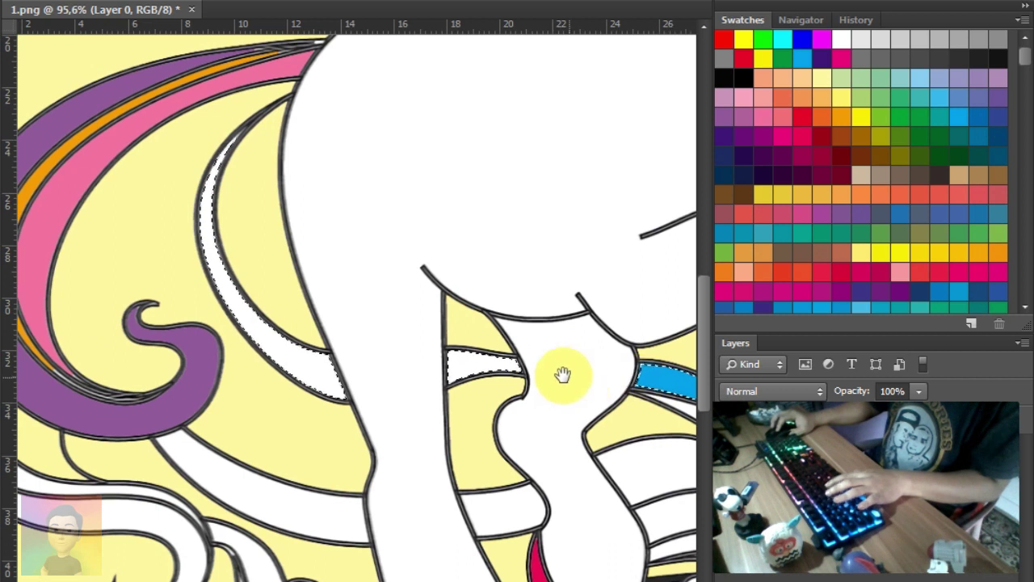
{"action": "mouse_move", "coordinate": [323, 379]}
{"action": "left_mouse_down"}
{"action": "mouse_move", "coordinate": [208, 272]}
{"action": "mouse_move", "coordinate": [282, 232]}
{"action": "mouse_move", "coordinate": [316, 342]}
{"action": "mouse_move", "coordinate": [457, 189]}
{"action": "left_mouse_up"}
{"action": "left_click_drag", "start_coordinate": [379, 359], "coordinate": [351, 331]}
Paint the lower-left hair bands orange-red and mauve
{"action": "key", "text": "w"}
{"action": "key", "text": "b"}
{"action": "left_click_drag", "start_coordinate": [185, 288], "coordinate": [315, 412]}
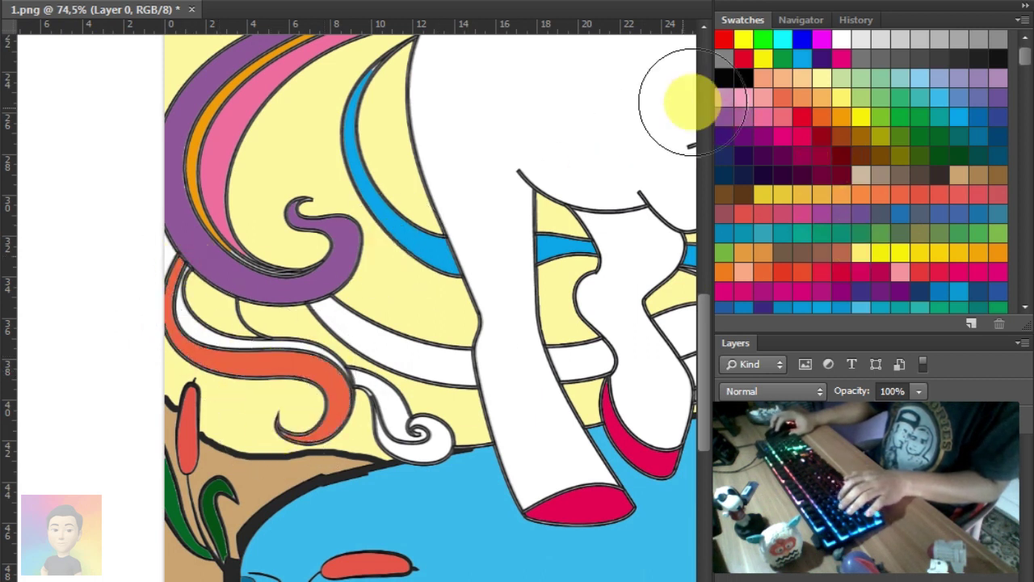
{"action": "left_click", "coordinate": [193, 330]}
{"action": "key", "text": "b"}
{"action": "left_click_drag", "start_coordinate": [185, 312], "coordinate": [338, 356]}
Paint the lower tail curl purple
{"action": "key", "text": "w"}
{"action": "key", "text": "b"}
{"action": "left_click_drag", "start_coordinate": [428, 452], "coordinate": [327, 371]}
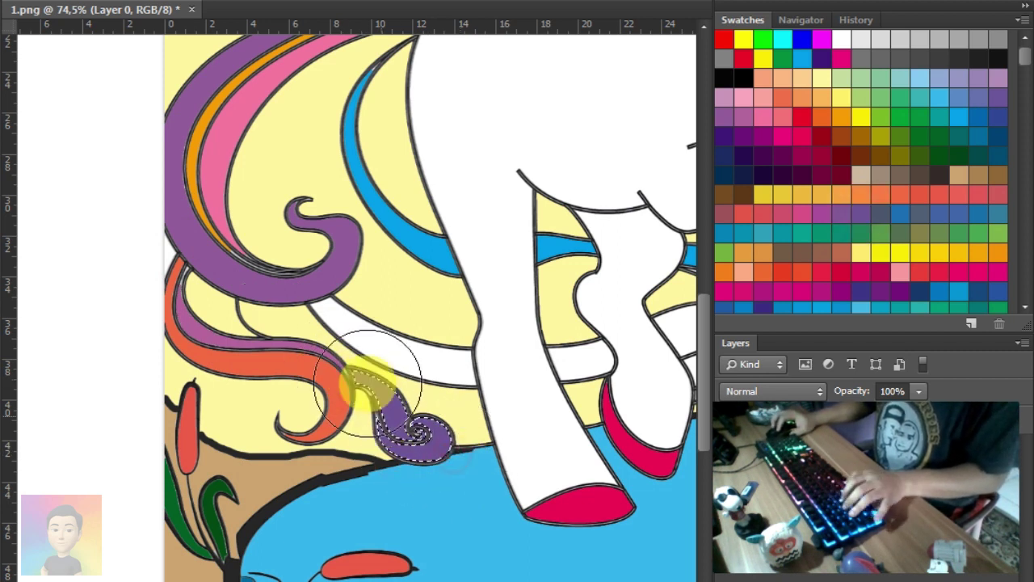
{"action": "mouse_move", "coordinate": [409, 314]}
{"action": "left_mouse_down"}
{"action": "mouse_move", "coordinate": [377, 320]}
{"action": "mouse_move", "coordinate": [383, 367]}
{"action": "left_mouse_up"}
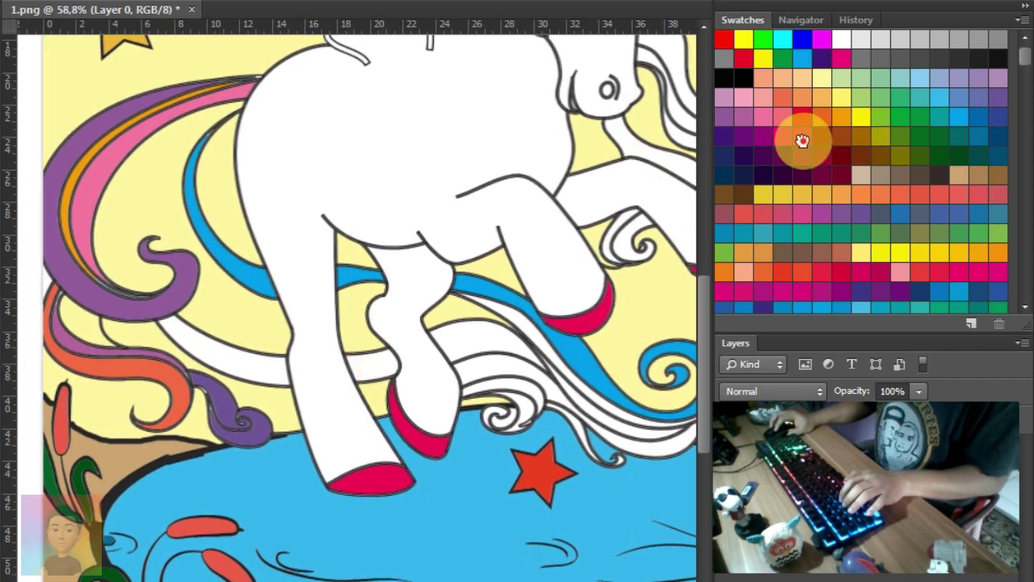
Paint the long stripe beneath the unicorn's belly pink-red
{"action": "left_click_drag", "start_coordinate": [386, 366], "coordinate": [462, 339]}
{"action": "key", "text": "b"}
{"action": "mouse_move", "coordinate": [381, 346]}
{"action": "left_mouse_down"}
{"action": "mouse_move", "coordinate": [266, 351]}
{"action": "mouse_move", "coordinate": [550, 363]}
{"action": "left_mouse_up"}
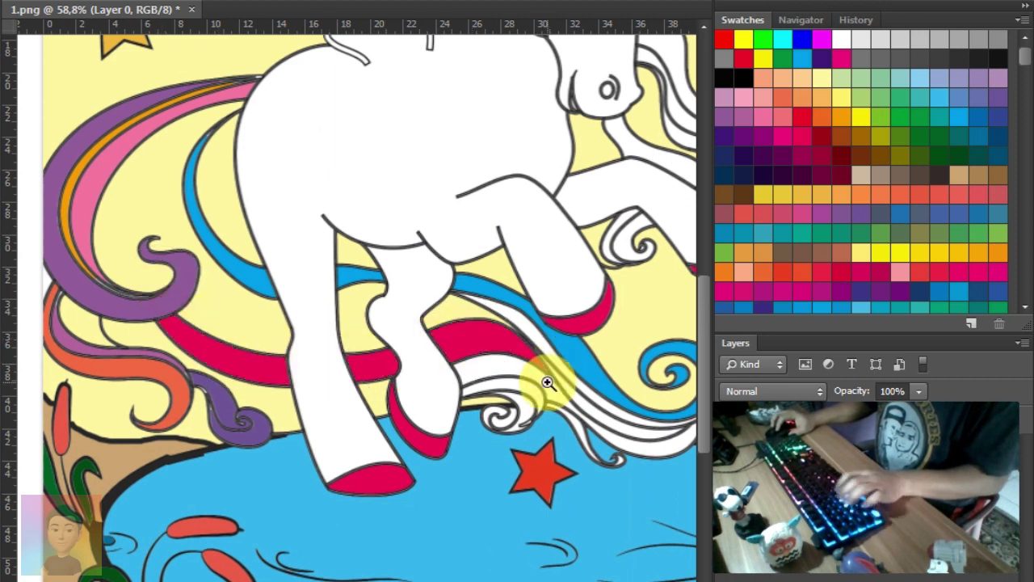
{"action": "scroll", "coordinate": [517, 371], "scroll_direction": "up", "scroll_amount": 2}
{"action": "scroll", "coordinate": [453, 360], "scroll_direction": "up", "scroll_amount": 2}
{"action": "scroll", "coordinate": [460, 388], "scroll_direction": "up", "scroll_amount": 2}
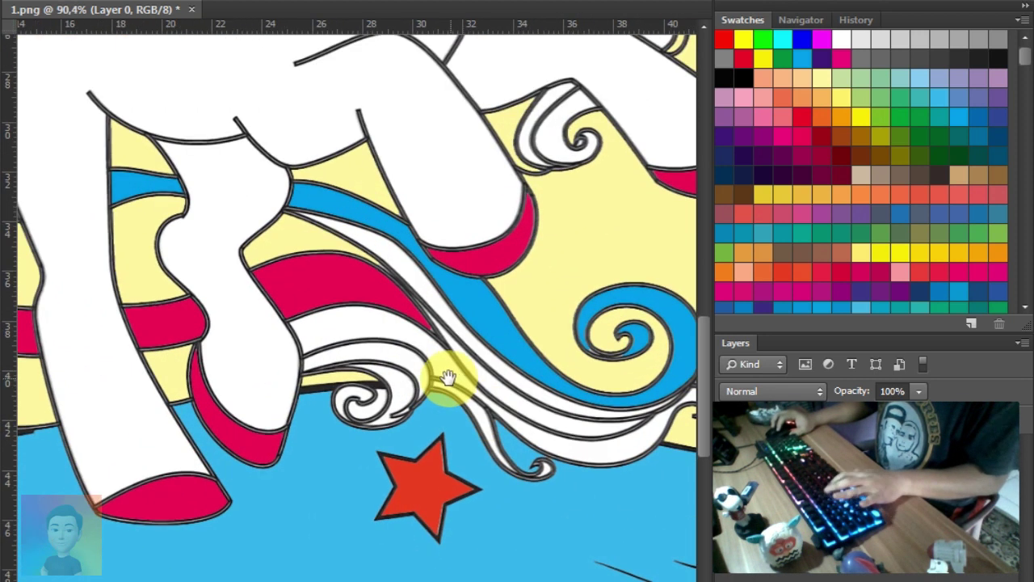
Paint the first three tail stripes green, purple and orange
{"action": "left_click_drag", "start_coordinate": [447, 378], "coordinate": [374, 358]}
{"action": "key", "text": "w"}
{"action": "left_click", "coordinate": [335, 248]}
{"action": "key", "text": "b"}
{"action": "left_click_drag", "start_coordinate": [289, 231], "coordinate": [598, 392]}
{"action": "key", "text": "ctrl+d"}
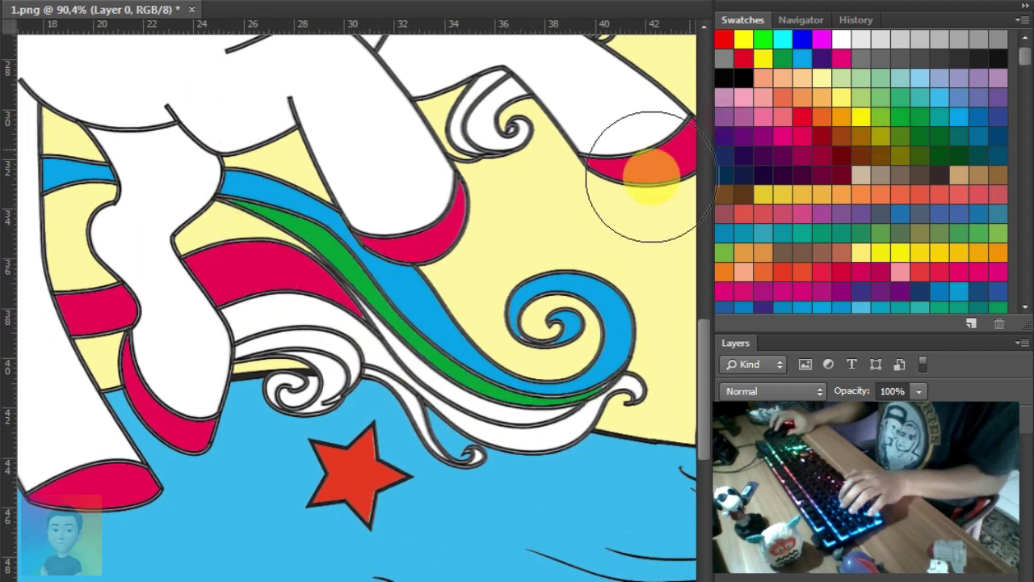
{"action": "key", "text": "b"}
{"action": "left_click_drag", "start_coordinate": [233, 303], "coordinate": [630, 375]}
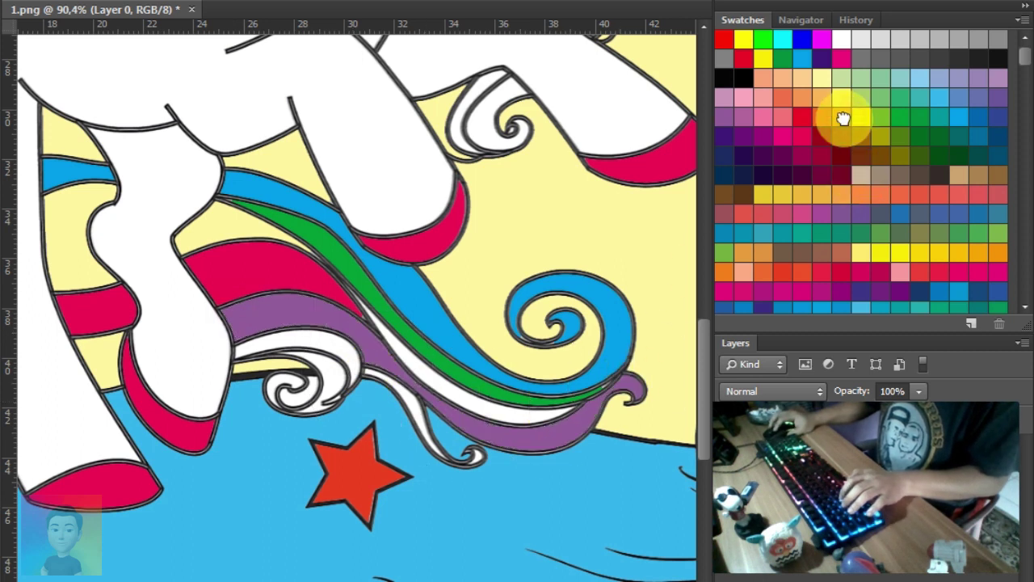
{"action": "key", "text": "b"}
{"action": "left_click_drag", "start_coordinate": [358, 312], "coordinate": [612, 393]}
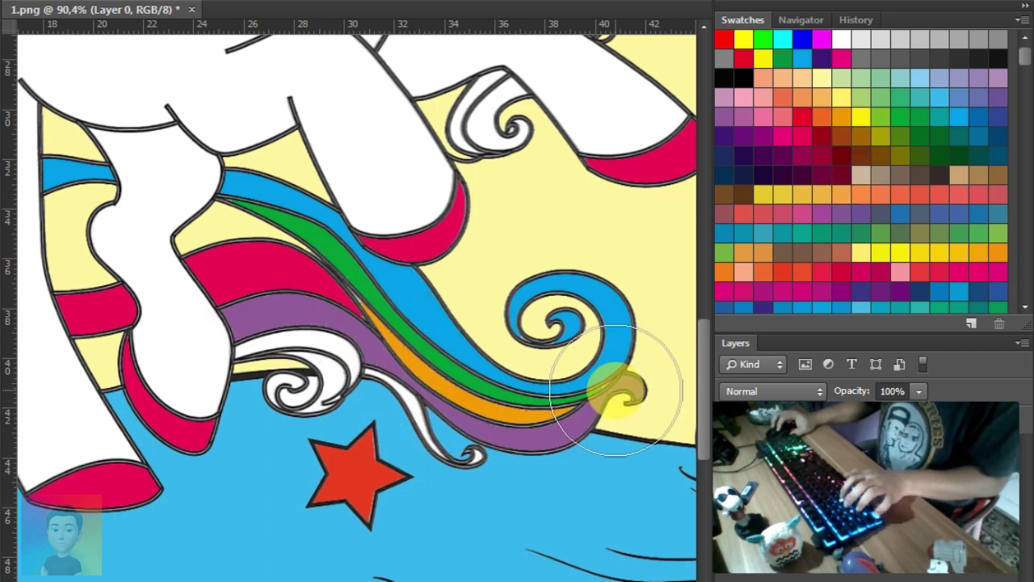
Paint the tail stripe under the purple band salmon
{"action": "left_click_drag", "start_coordinate": [300, 411], "coordinate": [340, 426]}
{"action": "left_click", "coordinate": [817, 71]}
{"action": "key", "text": "w"}
{"action": "left_click", "coordinate": [312, 316]}
{"action": "key", "text": "b"}
{"action": "left_click_drag", "start_coordinate": [197, 294], "coordinate": [346, 381]}
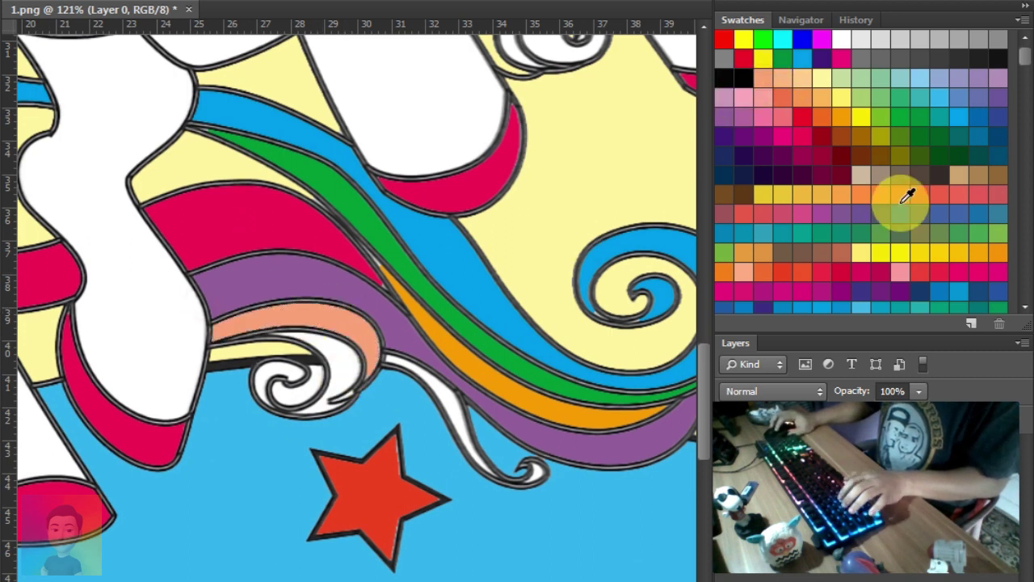
Paint the inside of the tail curl green
{"action": "key", "text": "w"}
{"action": "left_click", "coordinate": [310, 386]}
{"action": "key", "text": "b"}
{"action": "left_click_drag", "start_coordinate": [219, 358], "coordinate": [323, 411]}
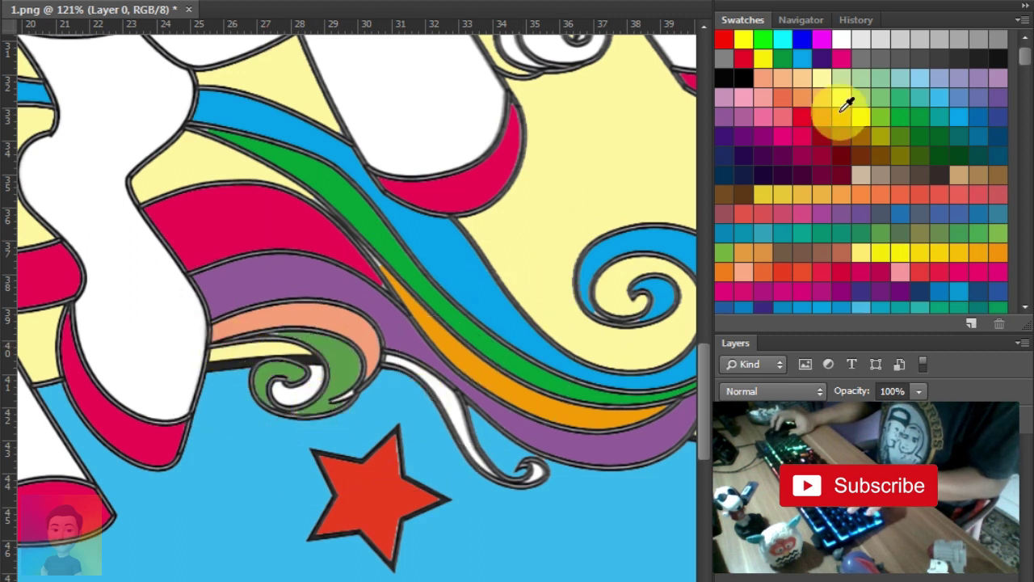
Paint the tail stripe beside the green curl pink
{"action": "left_click", "coordinate": [757, 116]}
{"action": "key", "text": "w"}
{"action": "left_click", "coordinate": [406, 364]}
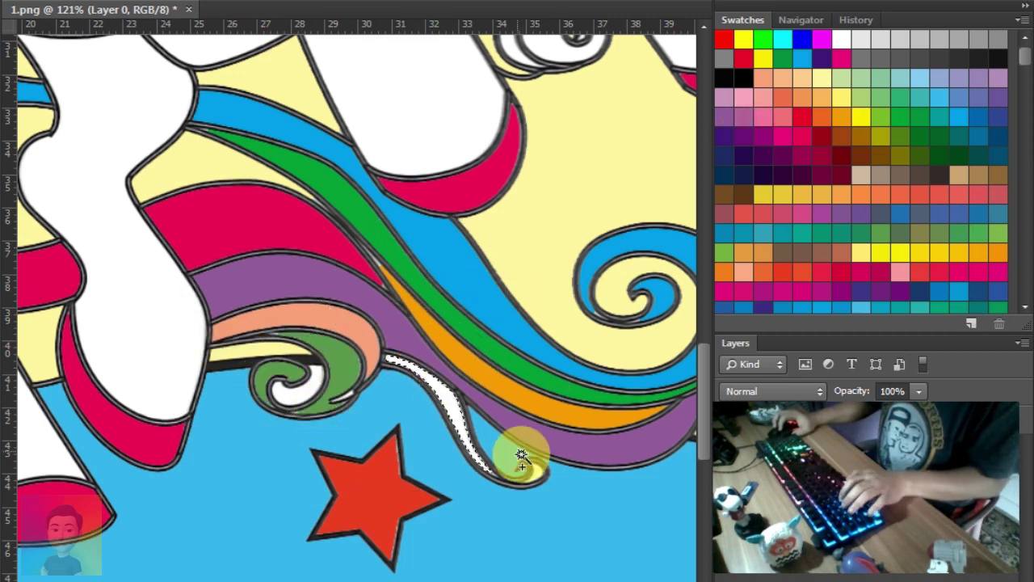
{"action": "key", "text": "b"}
{"action": "left_click_drag", "start_coordinate": [485, 438], "coordinate": [549, 474]}
{"action": "key", "text": "ctrl+d"}
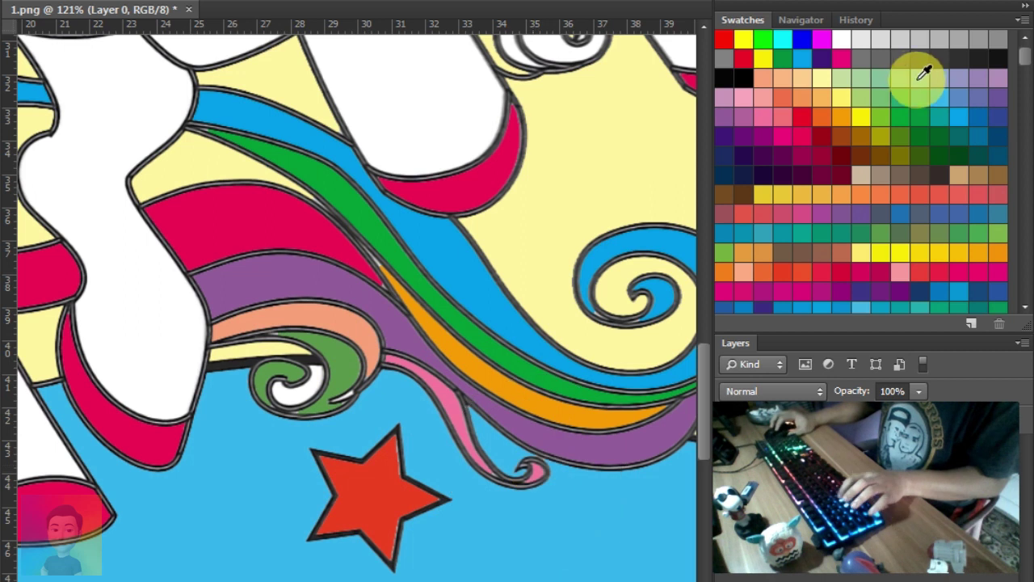
Paint the chest band and the spot inside the curl purple
{"action": "left_click", "coordinate": [313, 356]}
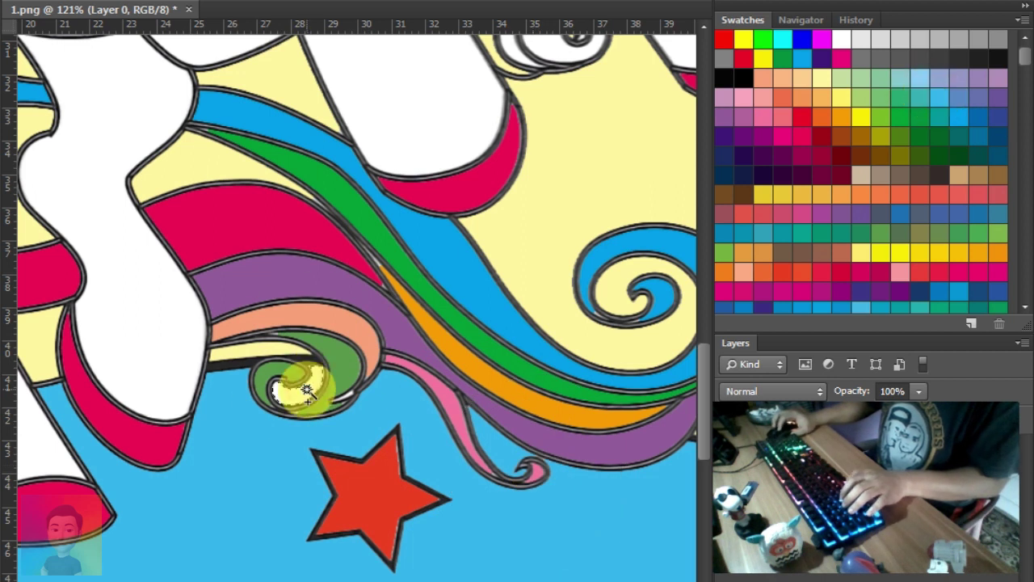
{"action": "left_click", "coordinate": [307, 391]}
{"action": "key", "text": "b"}
{"action": "scroll", "coordinate": [338, 386], "scroll_direction": "down", "scroll_amount": 3}
{"action": "scroll", "coordinate": [323, 312], "scroll_direction": "down", "scroll_amount": 3}
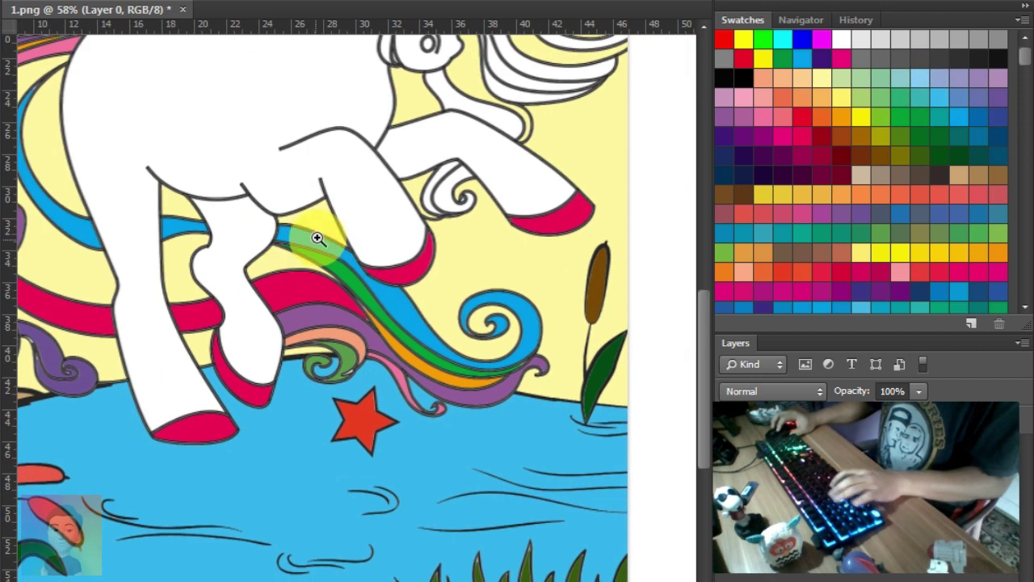
{"action": "left_click_drag", "start_coordinate": [296, 243], "coordinate": [358, 316]}
{"action": "left_click_drag", "start_coordinate": [400, 145], "coordinate": [361, 260]}
{"action": "scroll", "coordinate": [361, 260], "scroll_direction": "up", "scroll_amount": 2}
{"action": "left_click", "coordinate": [768, 79]}
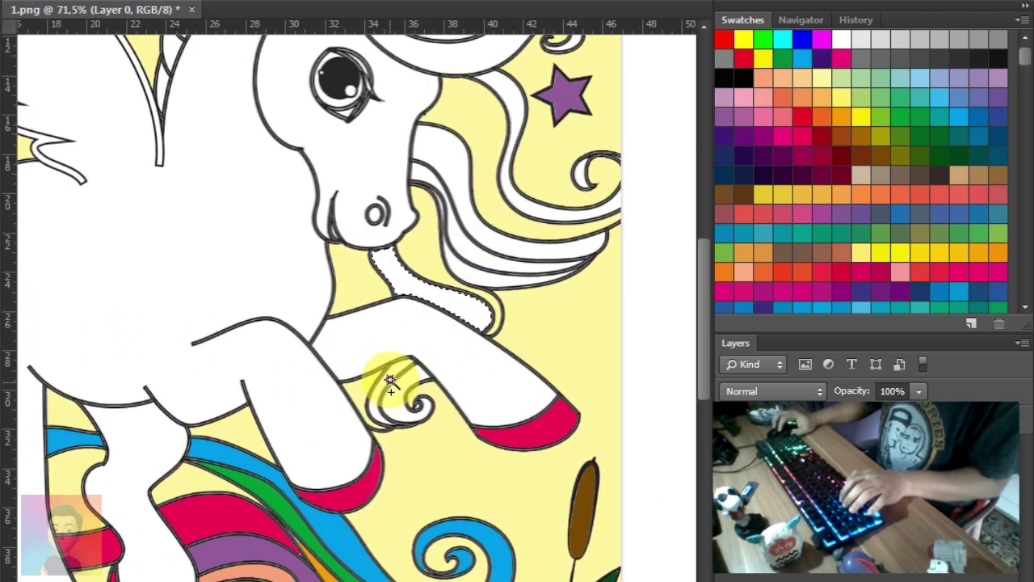
{"action": "key", "text": "b"}
{"action": "mouse_move", "coordinate": [396, 381]}
{"action": "left_mouse_down"}
{"action": "mouse_move", "coordinate": [381, 416]}
{"action": "mouse_move", "coordinate": [368, 266]}
{"action": "left_mouse_up"}
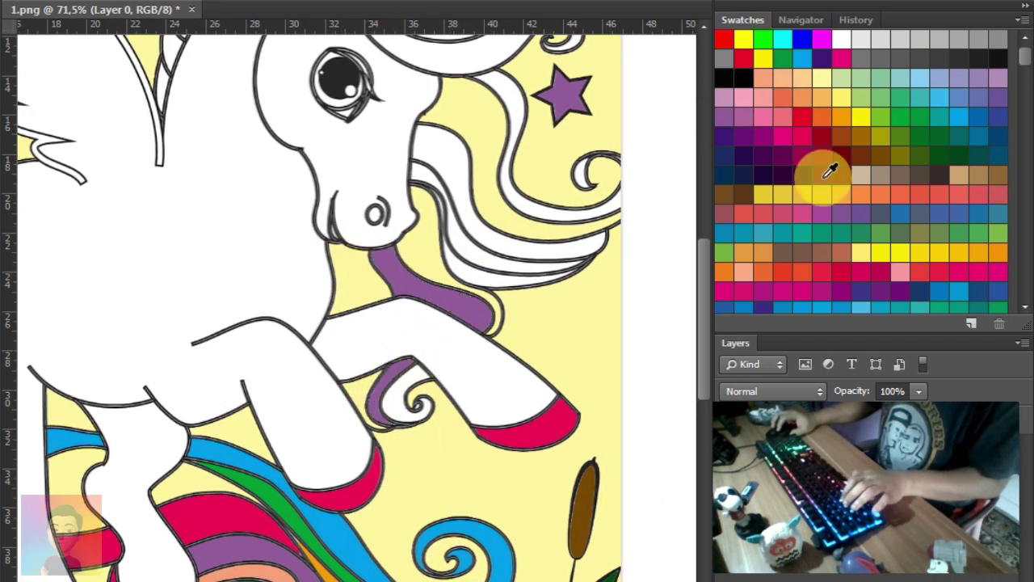
Fill the curl by the front leg and the first mane strand behind the head
{"action": "left_click", "coordinate": [409, 401]}
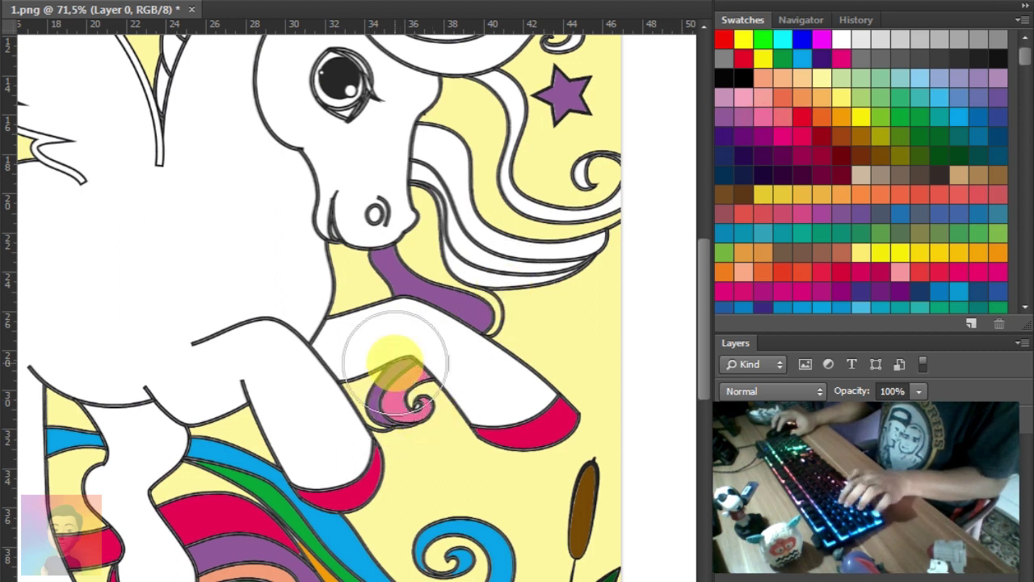
{"action": "scroll", "coordinate": [413, 327], "scroll_direction": "down", "scroll_amount": 2}
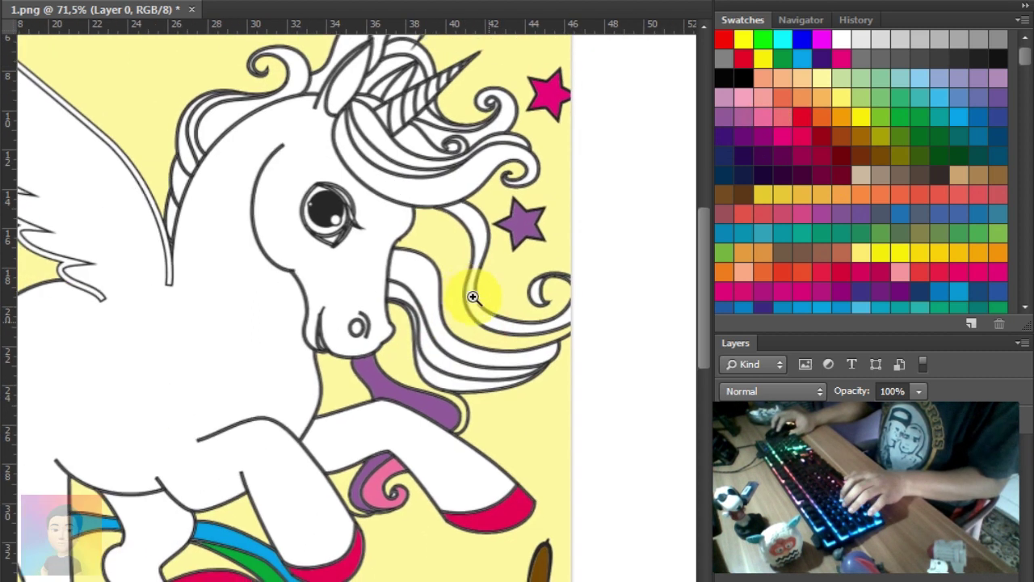
{"action": "scroll", "coordinate": [485, 323], "scroll_direction": "up", "scroll_amount": 4}
{"action": "scroll", "coordinate": [509, 349], "scroll_direction": "up", "scroll_amount": 2}
{"action": "scroll", "coordinate": [484, 324], "scroll_direction": "up", "scroll_amount": 2}
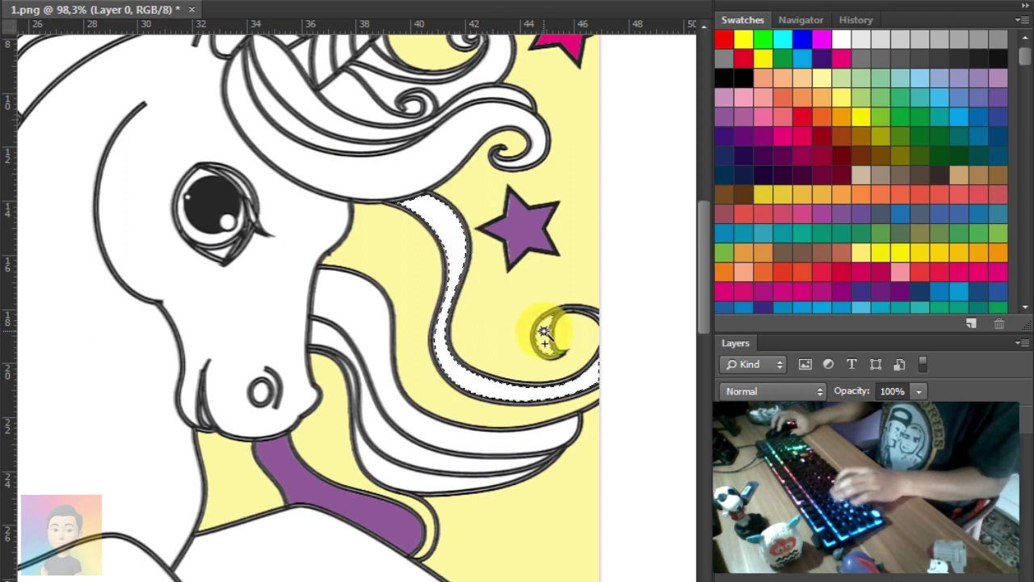
{"action": "left_click", "coordinate": [386, 189]}
{"action": "key", "text": "alt+BackSpace"}
Paint the next mane strands behind the head blue and magenta
{"action": "left_click", "coordinate": [566, 323]}
{"action": "left_click", "coordinate": [751, 246]}
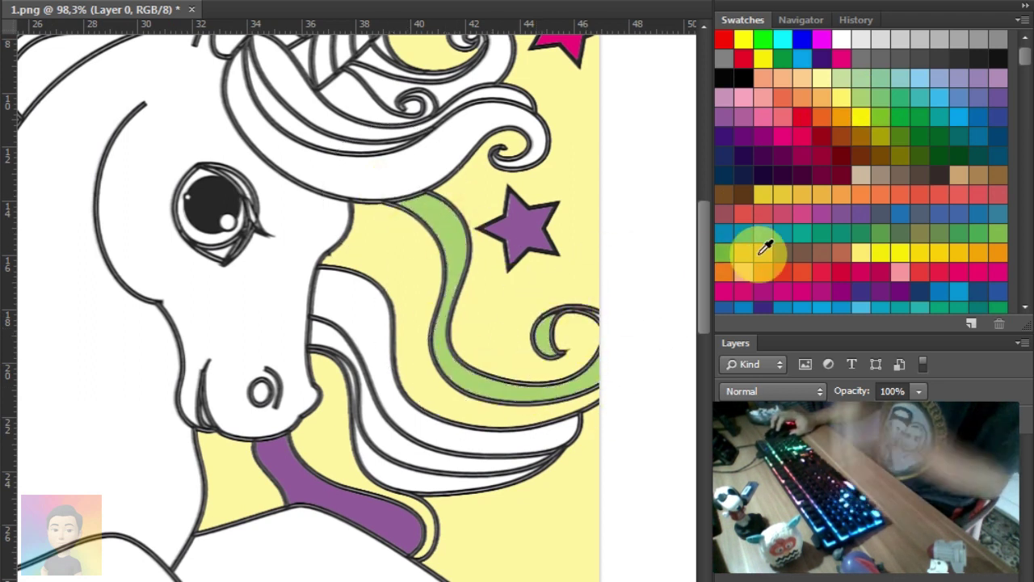
{"action": "left_click", "coordinate": [788, 306]}
{"action": "left_click", "coordinate": [396, 327]}
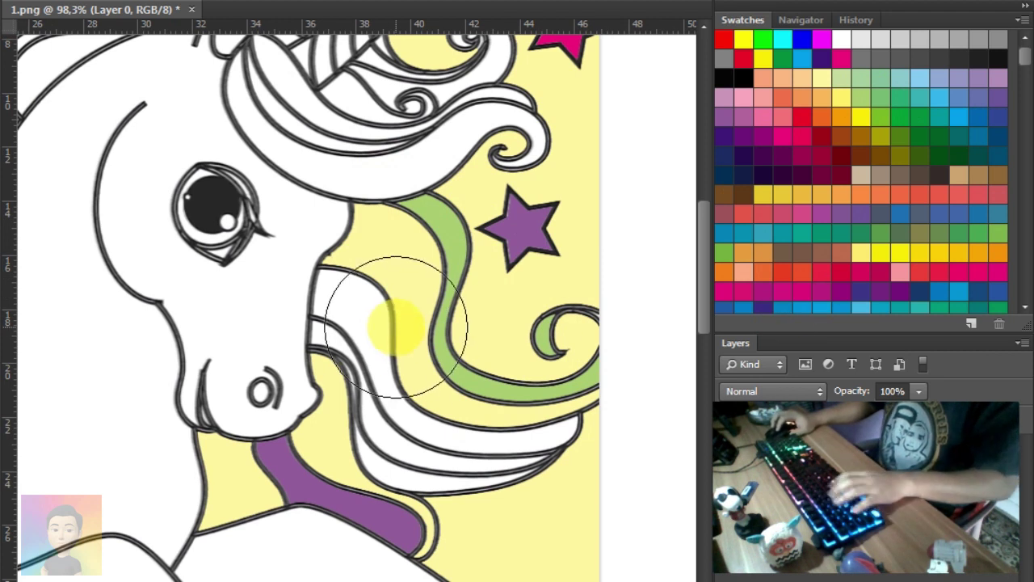
{"action": "mouse_move", "coordinate": [371, 322]}
{"action": "left_mouse_down"}
{"action": "mouse_move", "coordinate": [307, 293]}
{"action": "mouse_move", "coordinate": [420, 408]}
{"action": "mouse_move", "coordinate": [561, 413]}
{"action": "mouse_move", "coordinate": [557, 339]}
{"action": "left_mouse_up"}
{"action": "left_click", "coordinate": [938, 272]}
{"action": "mouse_move", "coordinate": [319, 331]}
{"action": "left_mouse_down"}
{"action": "mouse_move", "coordinate": [392, 415]}
{"action": "mouse_move", "coordinate": [589, 422]}
{"action": "left_mouse_up"}
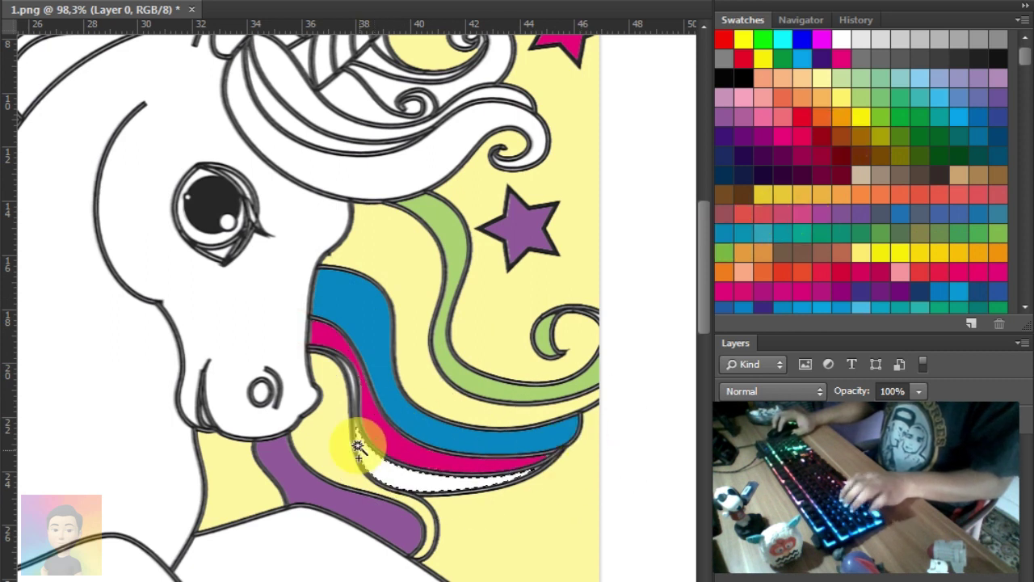
Fill the thin lower mane strand and its white streak blue, then deselect
{"action": "scroll", "coordinate": [358, 447], "scroll_direction": "up", "scroll_amount": 5}
{"action": "left_click", "coordinate": [356, 361]}
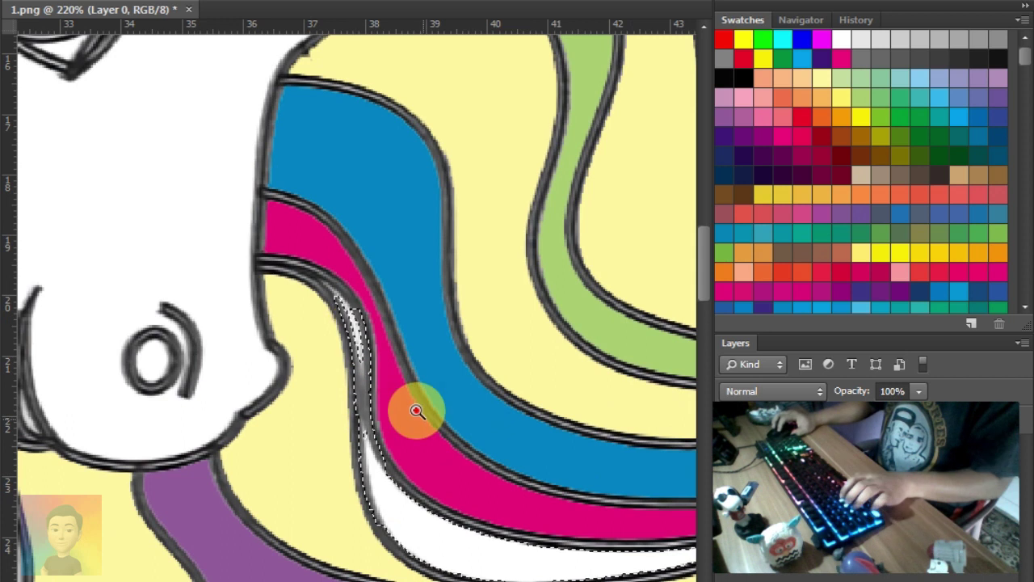
{"action": "scroll", "coordinate": [410, 410], "scroll_direction": "down", "scroll_amount": 5}
{"action": "key", "text": "alt+BackSpace"}
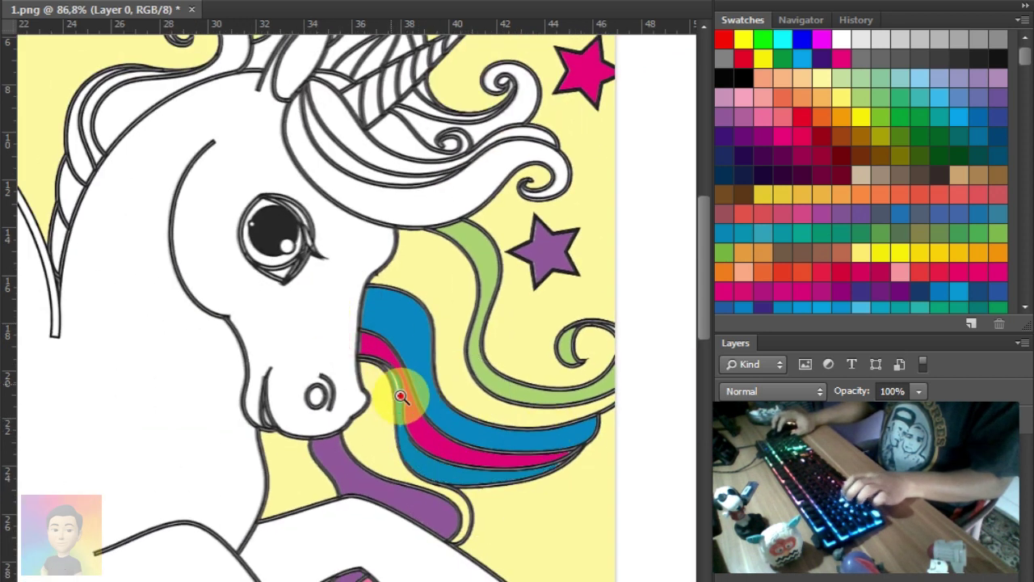
{"action": "scroll", "coordinate": [405, 396], "scroll_direction": "up", "scroll_amount": 10}
{"action": "left_click", "coordinate": [402, 345]}
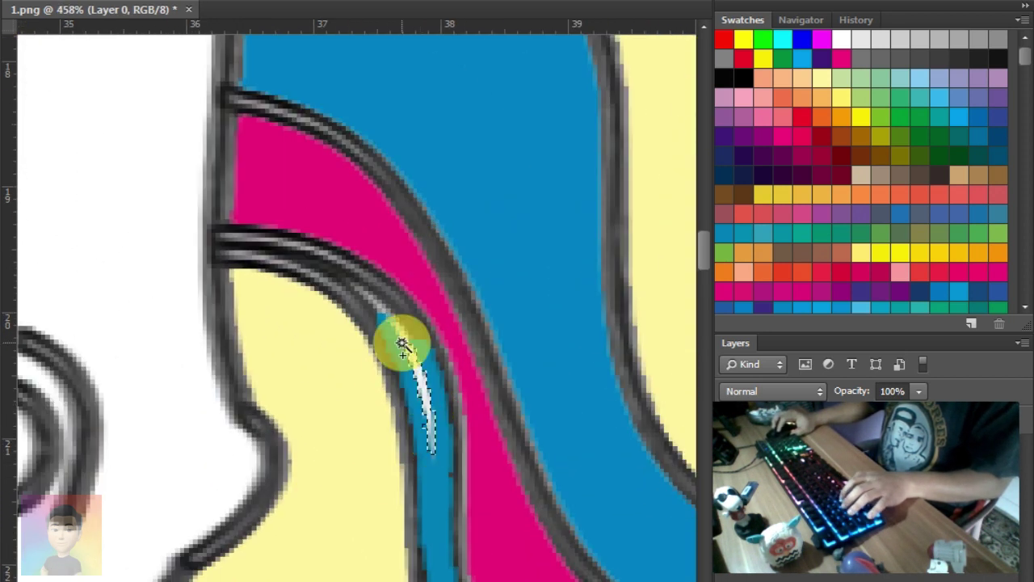
{"action": "key", "text": "alt+BackSpace"}
{"action": "key", "text": "ctrl+d"}
{"action": "scroll", "coordinate": [348, 404], "scroll_direction": "down", "scroll_amount": 10}
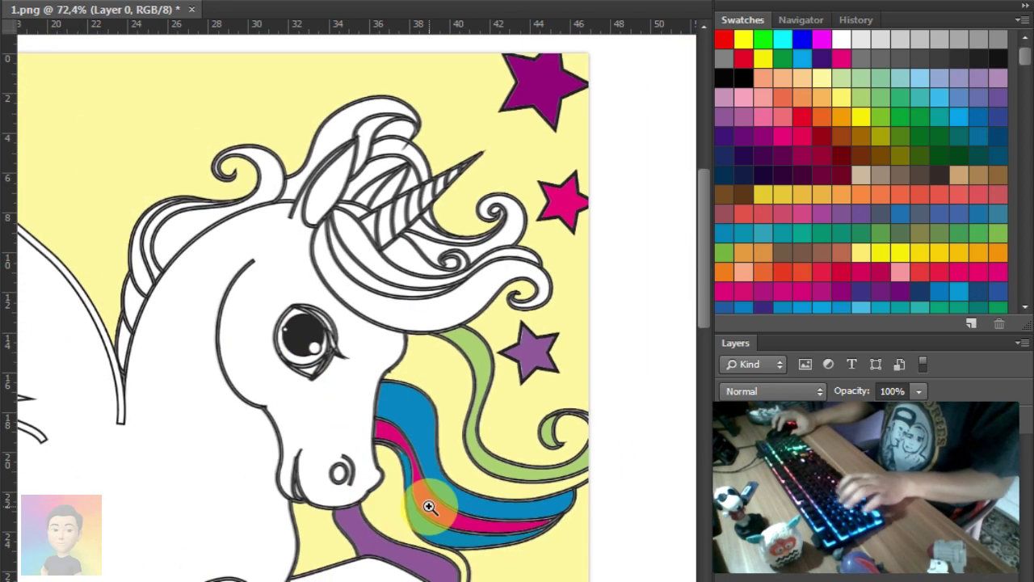
Color the mane strips beside the wing green, blue and purple
{"action": "scroll", "coordinate": [461, 319], "scroll_direction": "up", "scroll_amount": 2}
{"action": "scroll", "coordinate": [312, 249], "scroll_direction": "up", "scroll_amount": 3, "text": "alt"}
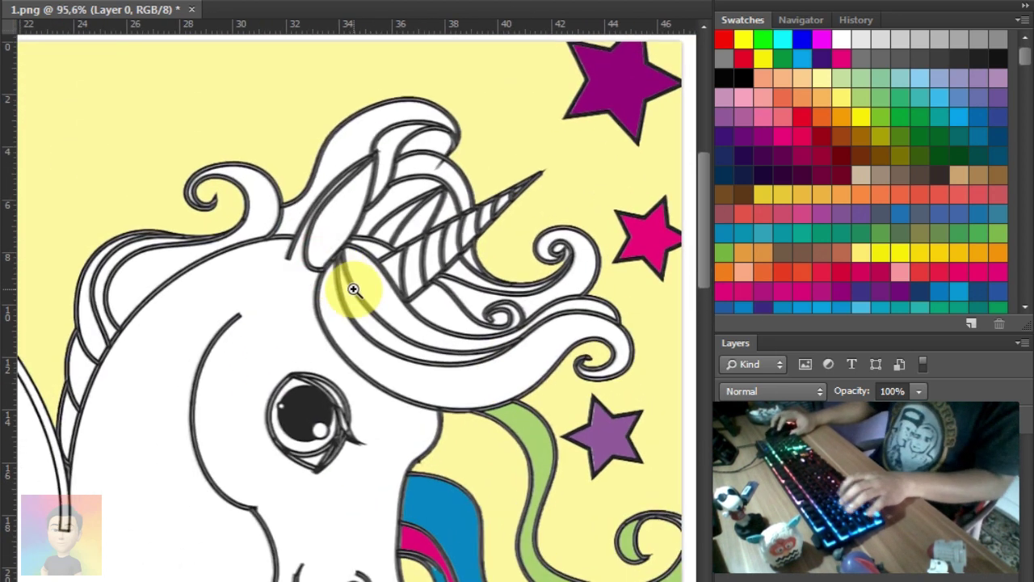
{"action": "left_click_drag", "start_coordinate": [278, 316], "coordinate": [347, 282]}
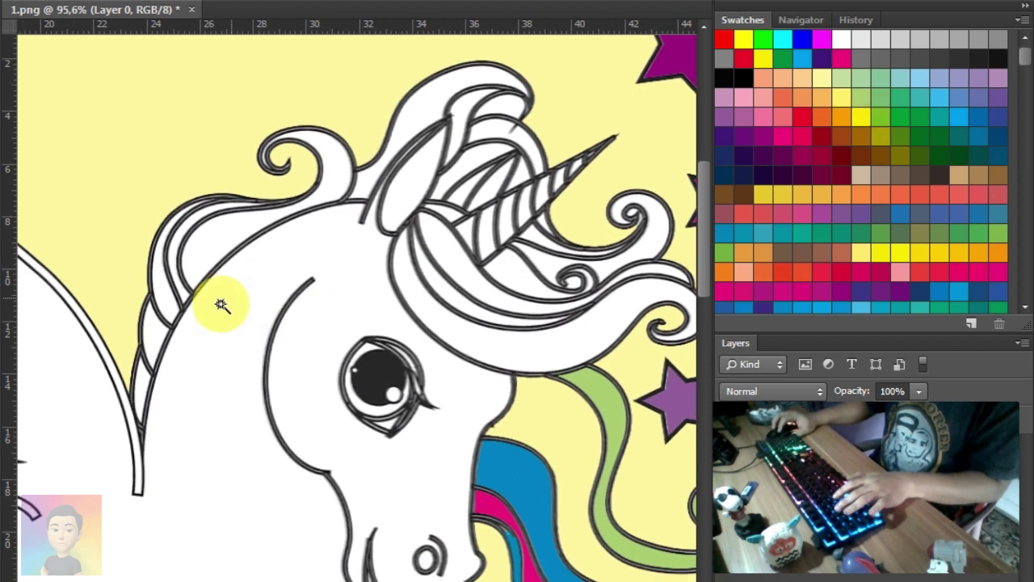
{"action": "key", "text": "alt+BackSpace"}
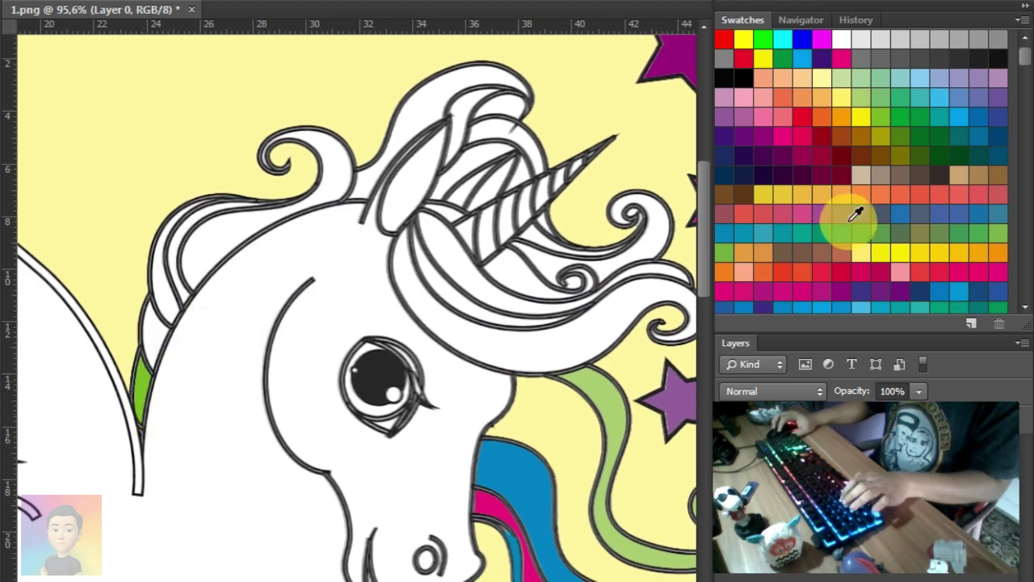
{"action": "left_click", "coordinate": [162, 313]}
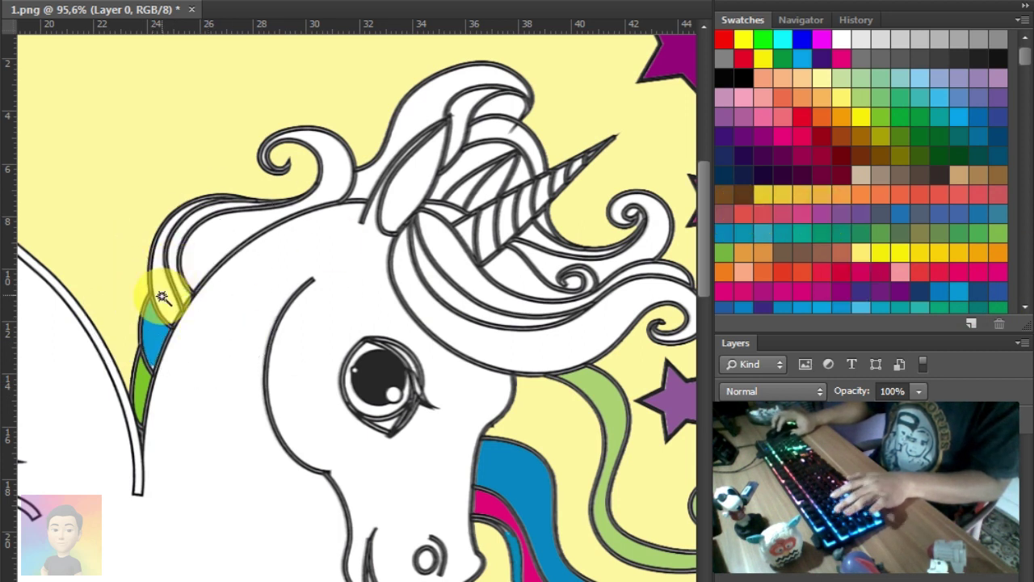
{"action": "left_click", "coordinate": [149, 269]}
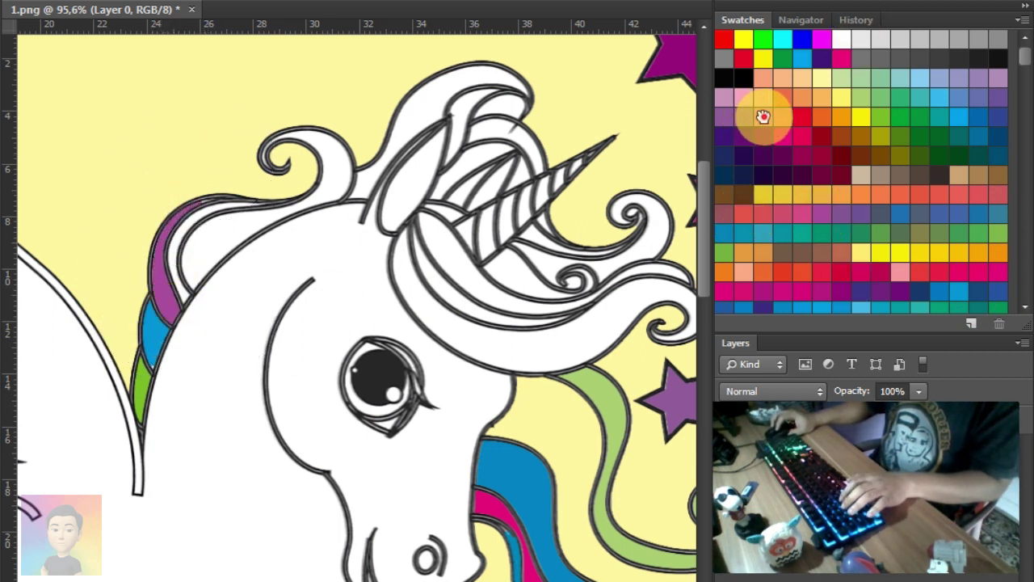
Paint the next mane strip pink and the top curl dark purple
{"action": "left_click_drag", "start_coordinate": [212, 160], "coordinate": [162, 315]}
{"action": "key", "text": "ctrl+d"}
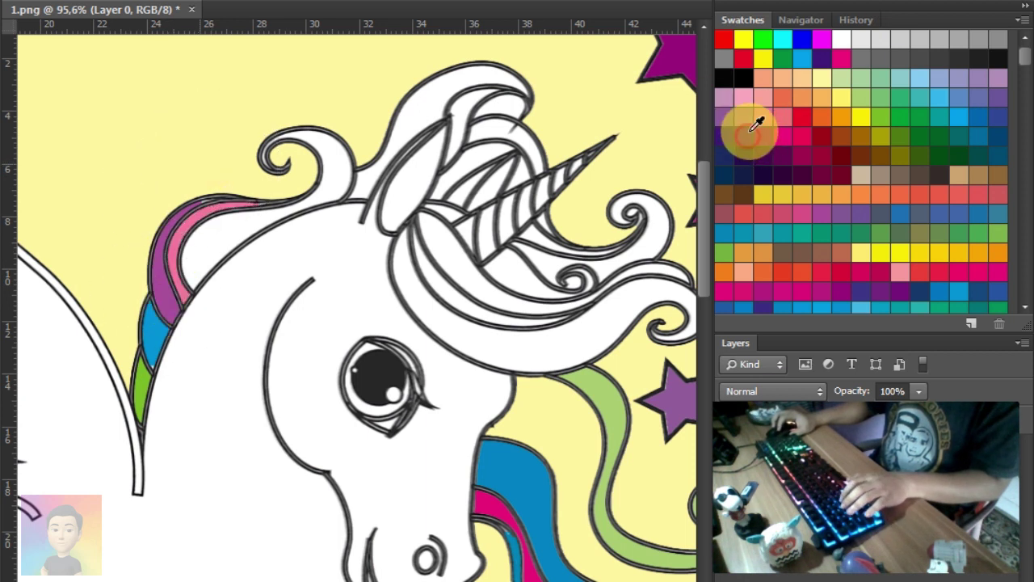
{"action": "left_click", "coordinate": [751, 131]}
{"action": "left_click_drag", "start_coordinate": [203, 272], "coordinate": [243, 157]}
{"action": "key", "text": "alt+BackSpace"}
{"action": "key", "text": "ctrl+d"}
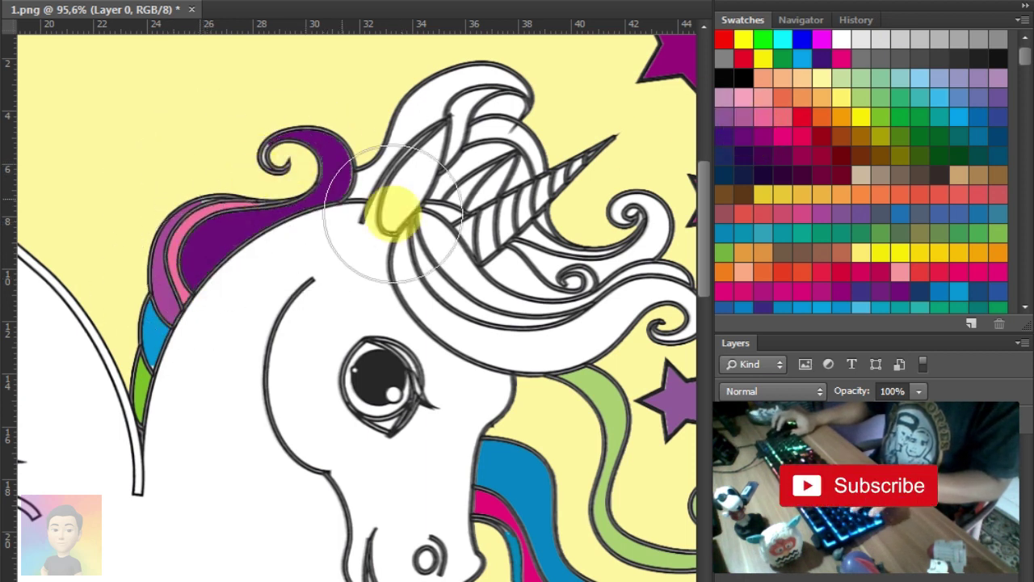
Paint the forelock strips above the horn blue, red and orange
{"action": "scroll", "coordinate": [966, 199], "scroll_direction": "down", "scroll_amount": 2}
{"action": "scroll", "coordinate": [953, 207], "scroll_direction": "down", "scroll_amount": 2}
{"action": "scroll", "coordinate": [930, 212], "scroll_direction": "down", "scroll_amount": 2}
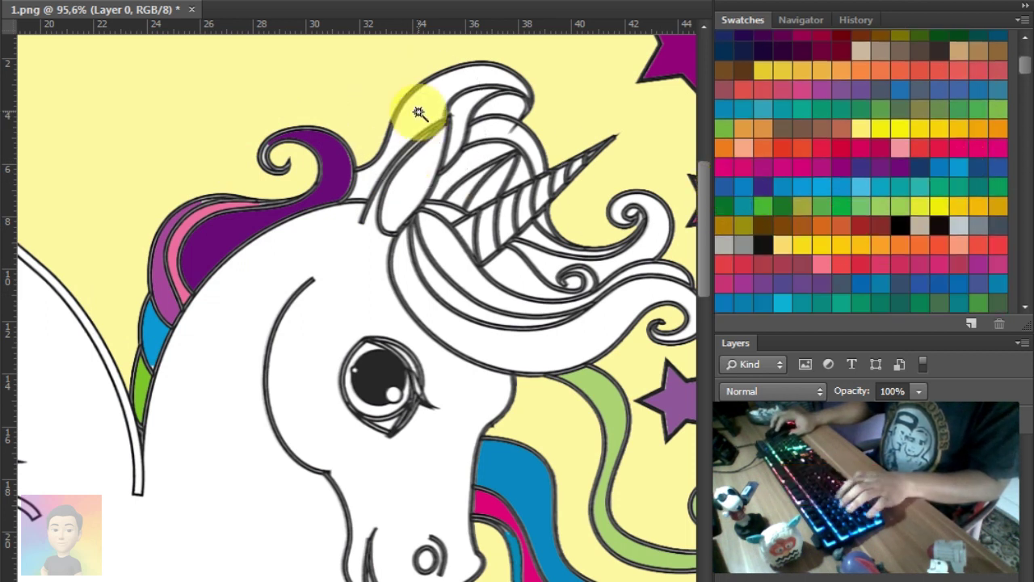
{"action": "mouse_move", "coordinate": [418, 111]}
{"action": "left_mouse_down"}
{"action": "mouse_move", "coordinate": [480, 81]}
{"action": "mouse_move", "coordinate": [520, 104]}
{"action": "mouse_move", "coordinate": [485, 197]}
{"action": "left_mouse_up"}
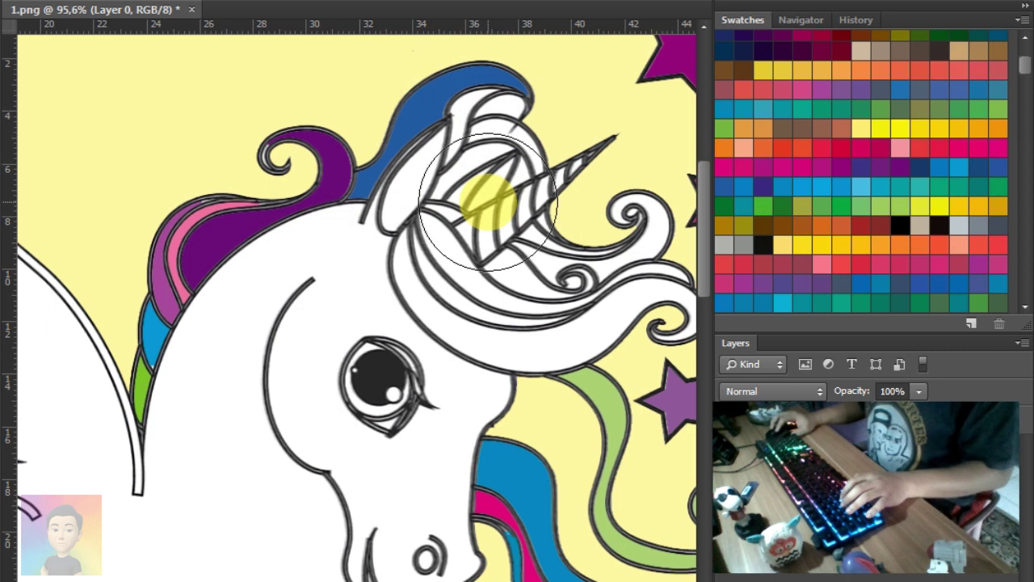
{"action": "left_click", "coordinate": [868, 261]}
{"action": "mouse_move", "coordinate": [459, 142]}
{"action": "left_mouse_down"}
{"action": "mouse_move", "coordinate": [462, 80]}
{"action": "mouse_move", "coordinate": [480, 117]}
{"action": "mouse_move", "coordinate": [533, 165]}
{"action": "left_mouse_up"}
{"action": "left_click", "coordinate": [727, 143]}
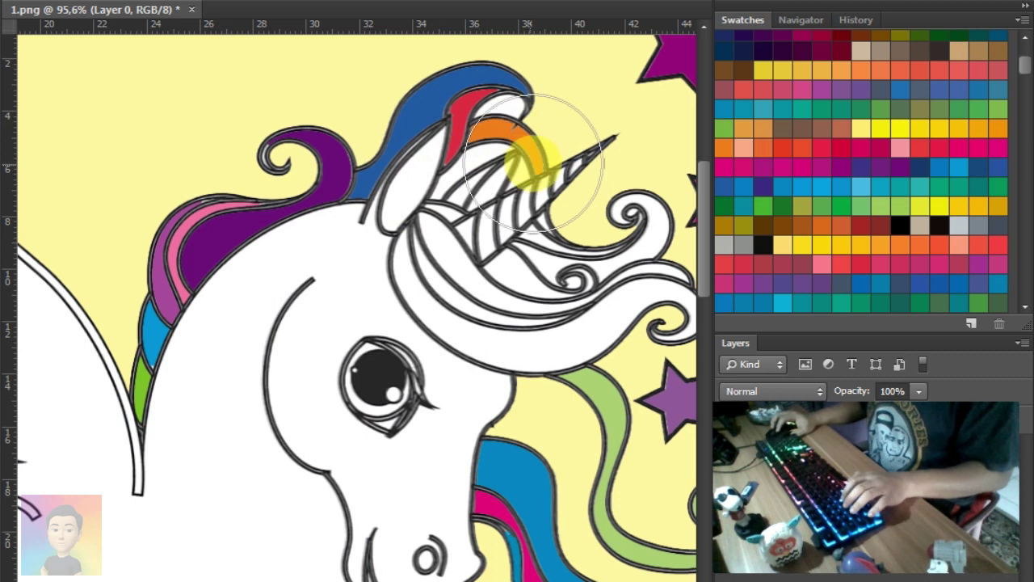
{"action": "scroll", "coordinate": [855, 134], "scroll_direction": "up", "scroll_amount": 3}
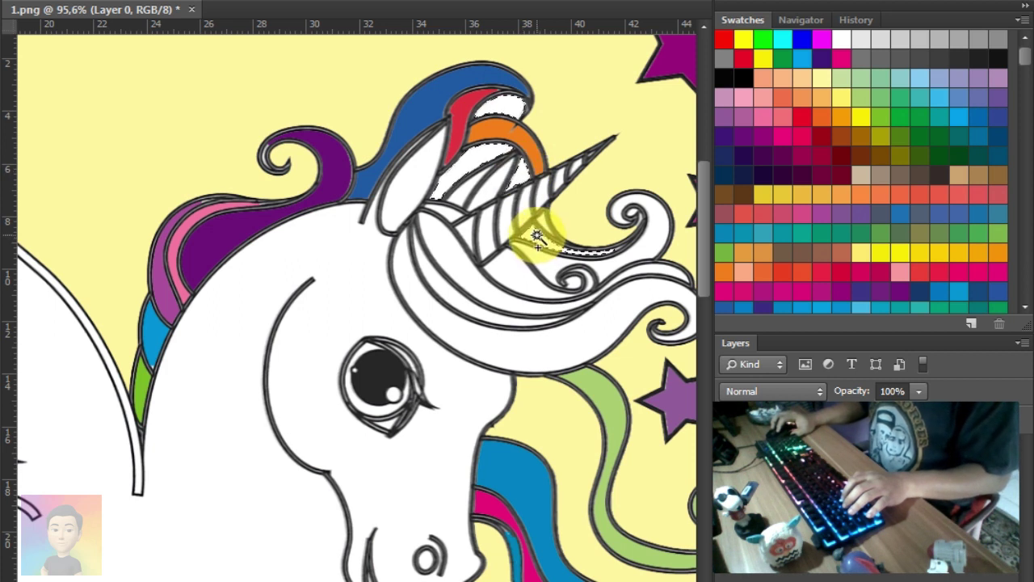
{"action": "key", "text": "ctrl+d"}
{"action": "key", "text": "b"}
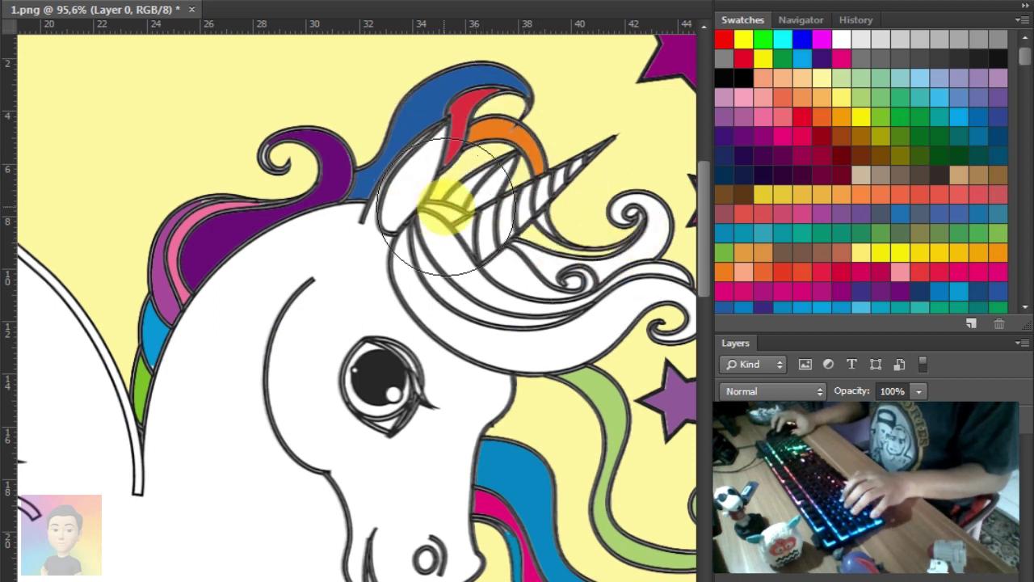
{"action": "left_click_drag", "start_coordinate": [533, 238], "coordinate": [480, 249]}
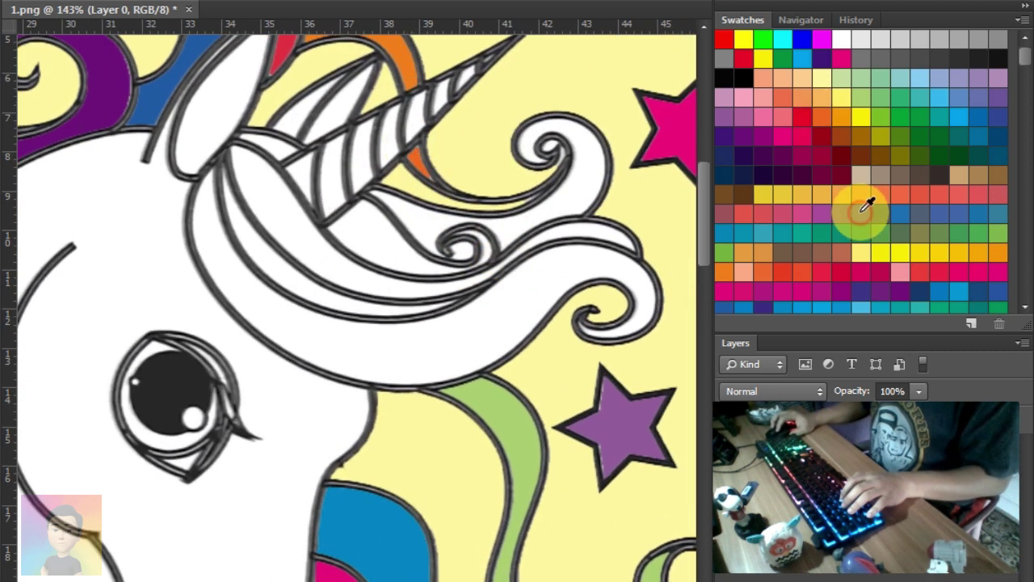
Paint the mane curl by the horn purple and the area below it magenta
{"action": "left_click_drag", "start_coordinate": [546, 220], "coordinate": [542, 139]}
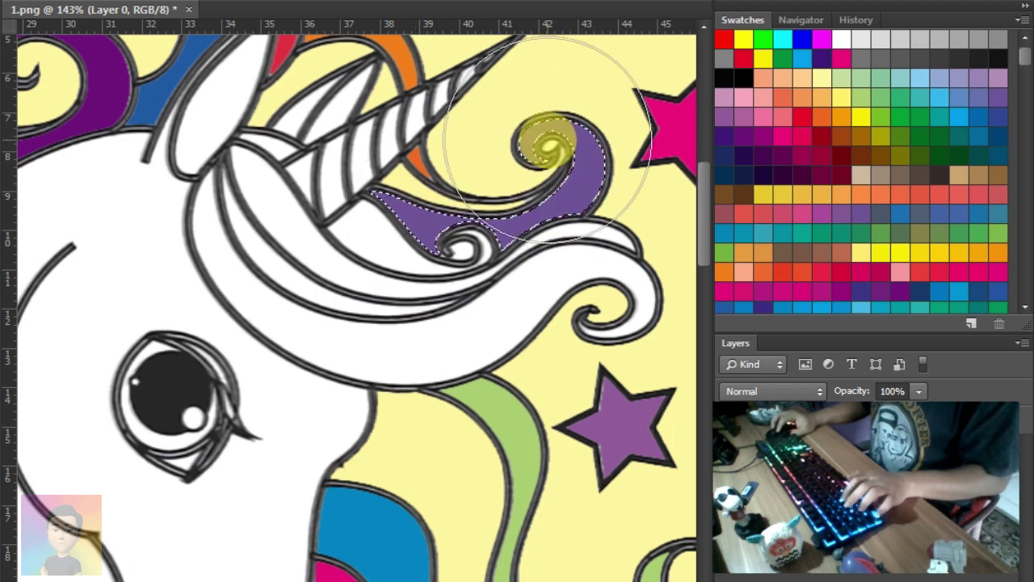
{"action": "key", "text": "ctrl+d"}
{"action": "key", "text": "w"}
{"action": "left_click", "coordinate": [380, 231]}
{"action": "left_click", "coordinate": [474, 247], "text": "shift"}
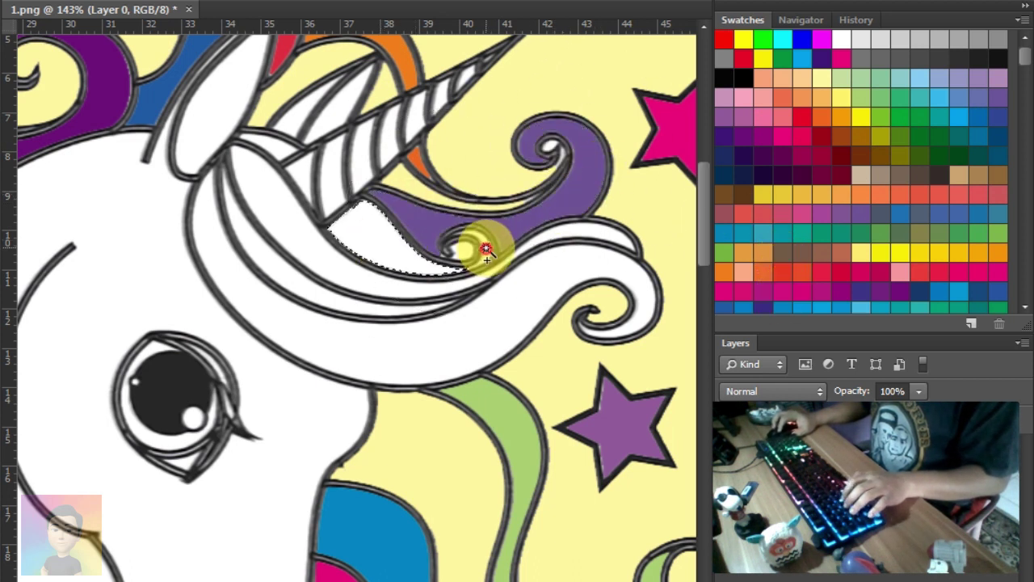
{"action": "key", "text": "b"}
{"action": "left_click_drag", "start_coordinate": [243, 150], "coordinate": [461, 219]}
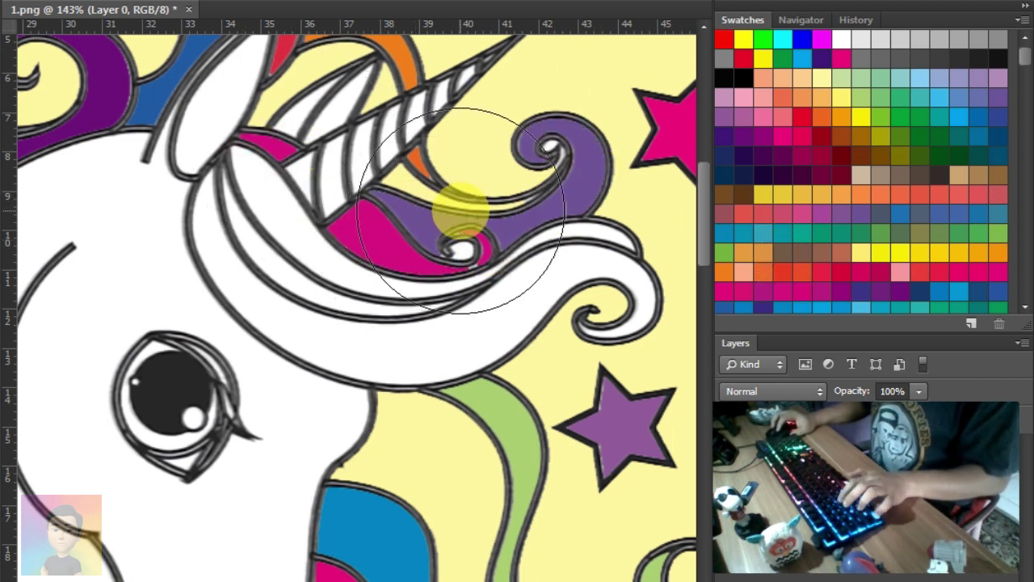
{"action": "key", "text": "ctrl+d"}
Paint the lower mane band green
{"action": "left_click", "coordinate": [899, 229]}
{"action": "key", "text": "w"}
{"action": "left_click", "coordinate": [273, 316]}
{"action": "key", "text": "b"}
{"action": "left_click_drag", "start_coordinate": [208, 231], "coordinate": [594, 295]}
{"action": "key", "text": "ctrl+d"}
Paint the remaining front mane bands red-orange and blue
{"action": "left_click", "coordinate": [838, 237]}
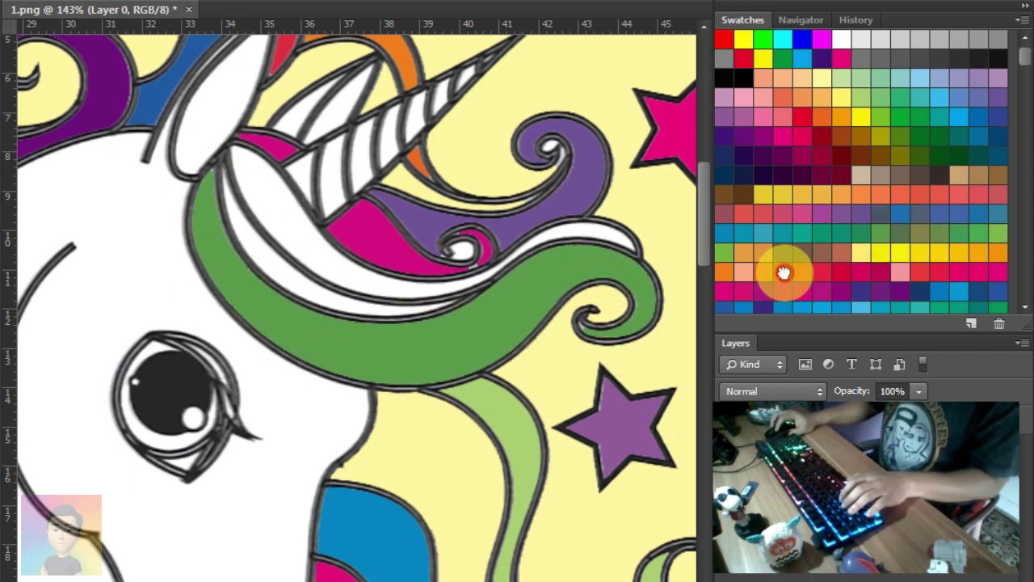
{"action": "left_click", "coordinate": [345, 273]}
{"action": "left_click_drag", "start_coordinate": [345, 267], "coordinate": [601, 231]}
{"action": "key", "text": "ctrl+d"}
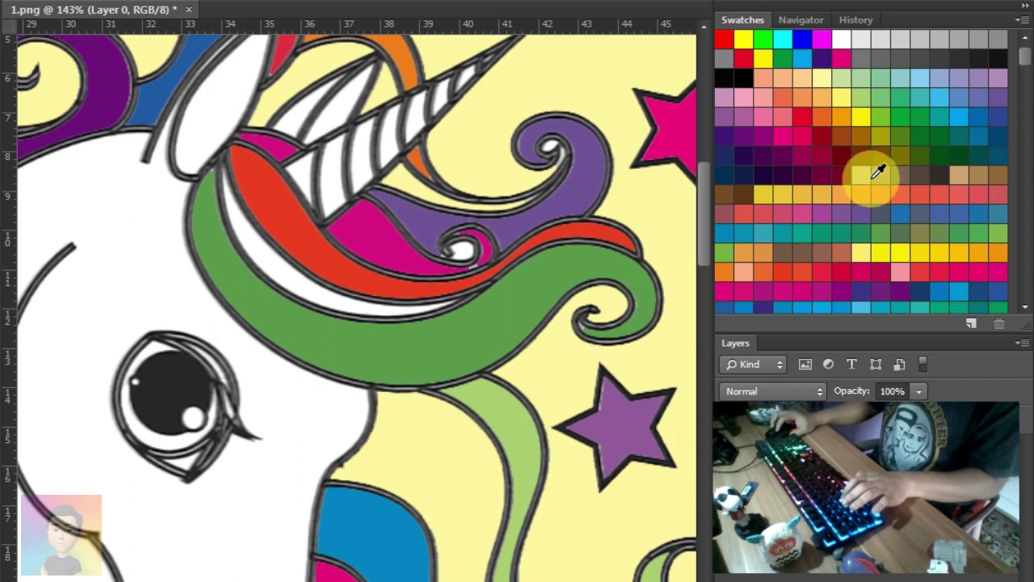
{"action": "left_click", "coordinate": [282, 302]}
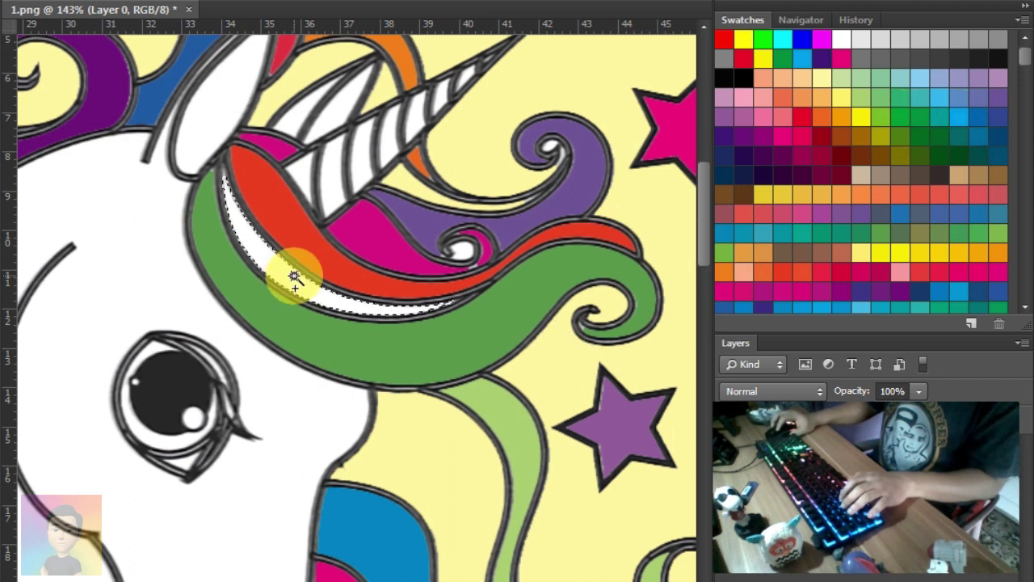
{"action": "key", "text": "b"}
{"action": "left_click_drag", "start_coordinate": [277, 273], "coordinate": [473, 272]}
{"action": "key", "text": "ctrl+minus"}
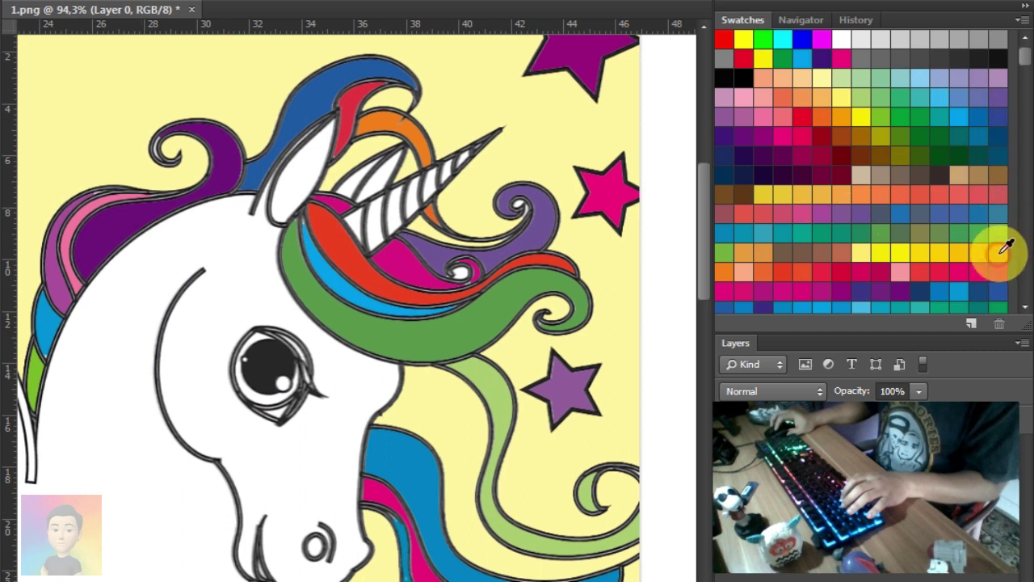
Paint the horn's white stripes orange
{"action": "left_click_drag", "start_coordinate": [411, 206], "coordinate": [445, 264]}
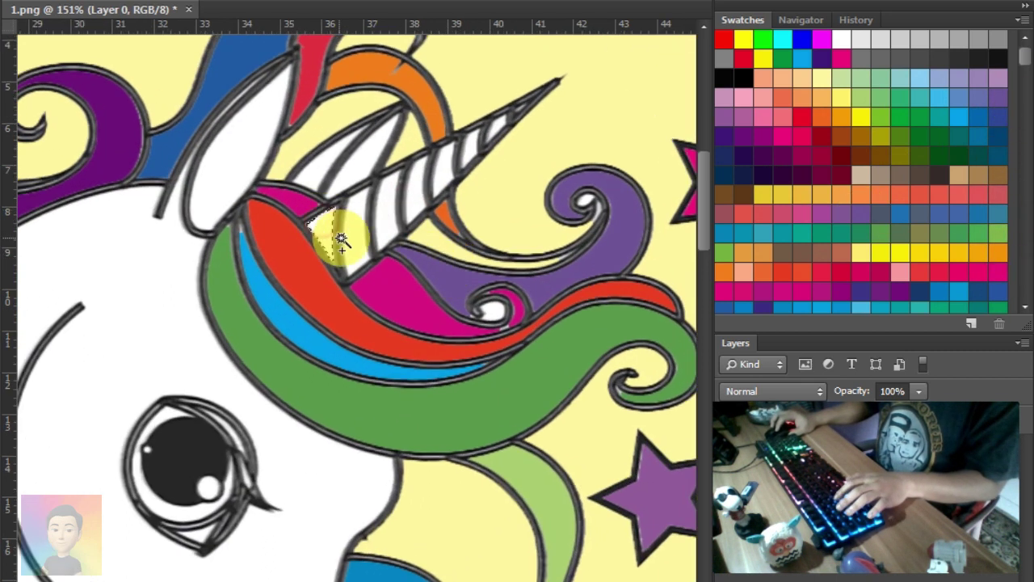
{"action": "left_click", "coordinate": [383, 221], "text": "shift"}
{"action": "left_click", "coordinate": [406, 202], "text": "shift"}
{"action": "key", "text": "b"}
{"action": "left_click_drag", "start_coordinate": [485, 173], "coordinate": [496, 104]}
{"action": "key", "text": "ctrl+d"}
{"action": "key", "text": "z"}
{"action": "mouse_move", "coordinate": [389, 336]}
{"action": "left_mouse_down"}
{"action": "mouse_move", "coordinate": [319, 215]}
{"action": "mouse_move", "coordinate": [426, 272]}
{"action": "mouse_move", "coordinate": [457, 269]}
{"action": "left_mouse_up"}
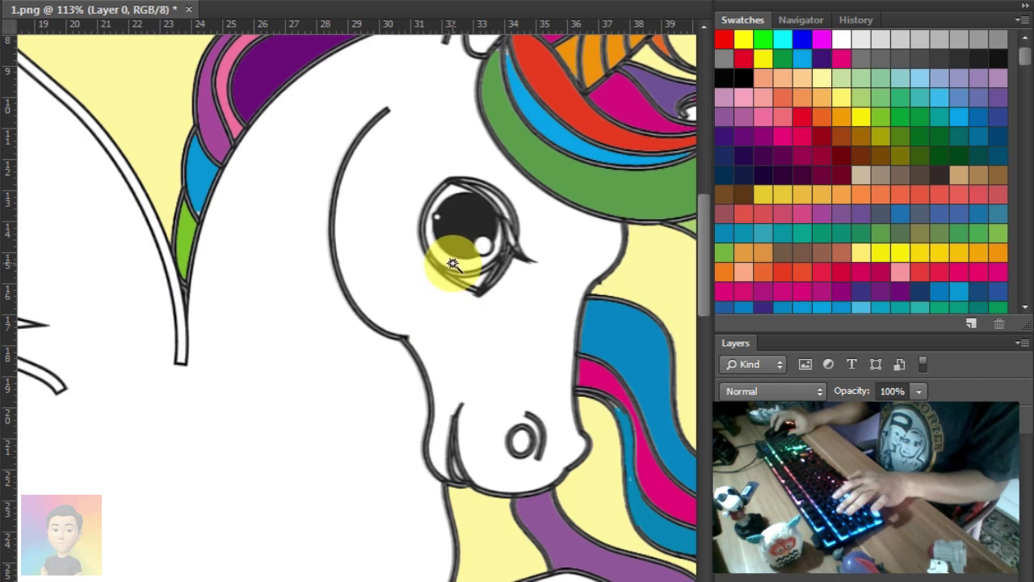
Color the eye's iris light blue and frame the whole unicorn in view
{"action": "left_click", "coordinate": [447, 209]}
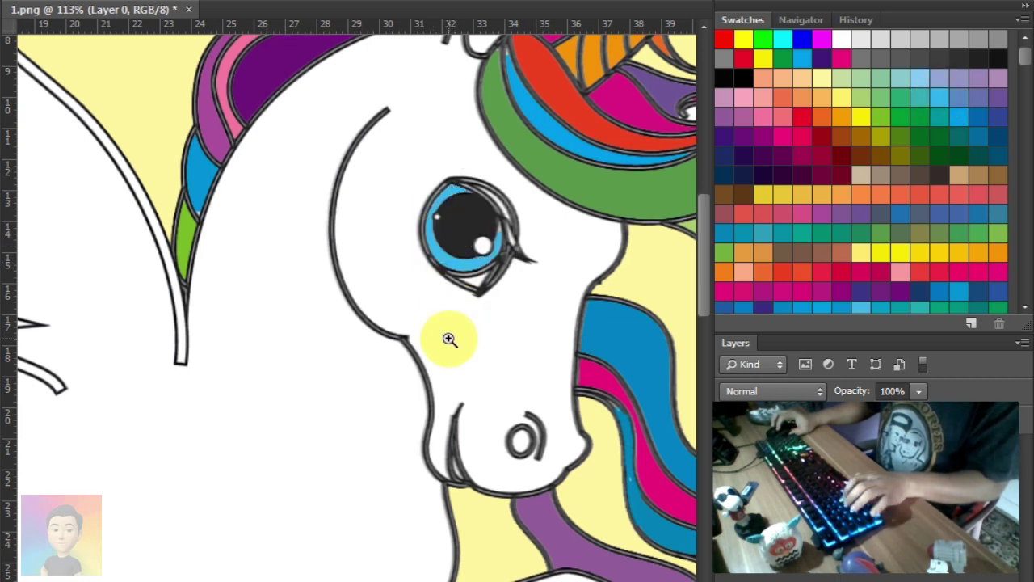
{"action": "left_click", "coordinate": [423, 231], "text": "alt"}
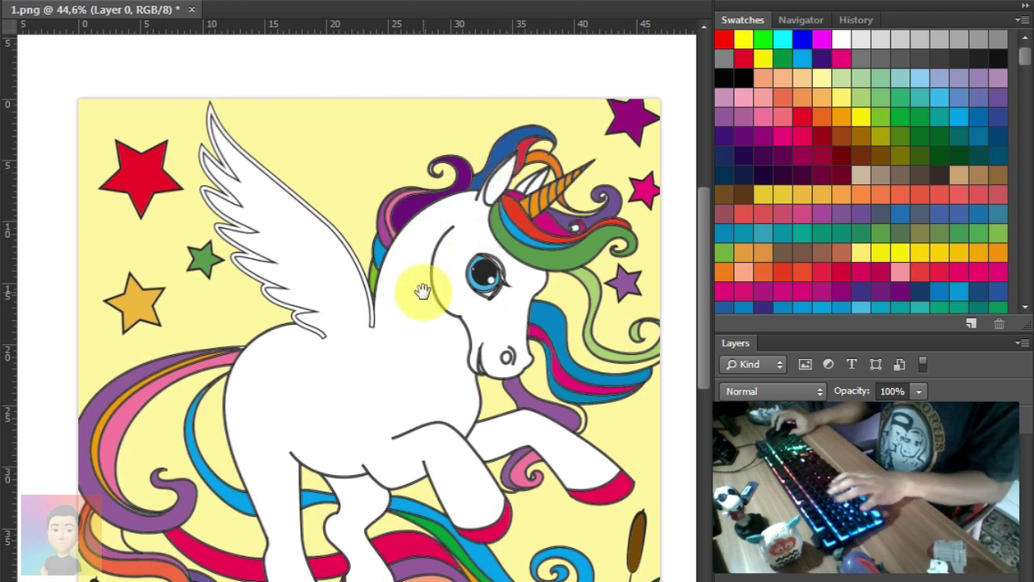
{"action": "scroll", "coordinate": [420, 210], "scroll_direction": "down", "scroll_amount": 2}
{"action": "mouse_move", "coordinate": [414, 246]}
{"action": "left_mouse_down"}
{"action": "mouse_move", "coordinate": [426, 263]}
{"action": "mouse_move", "coordinate": [393, 277]}
{"action": "left_mouse_up"}
{"action": "scroll", "coordinate": [407, 224], "scroll_direction": "up", "scroll_amount": 1}
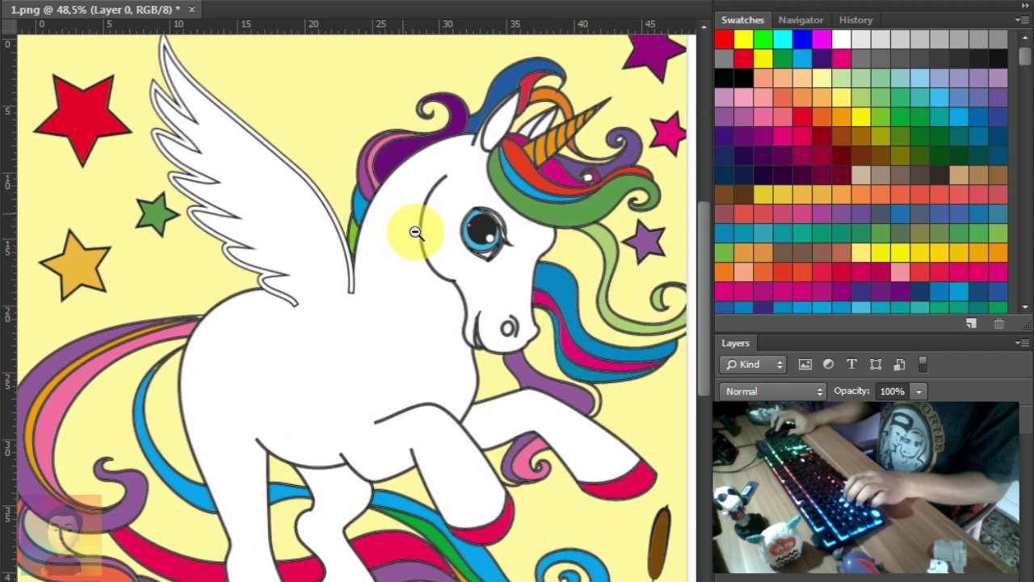
{"action": "left_click_drag", "start_coordinate": [374, 234], "coordinate": [385, 245]}
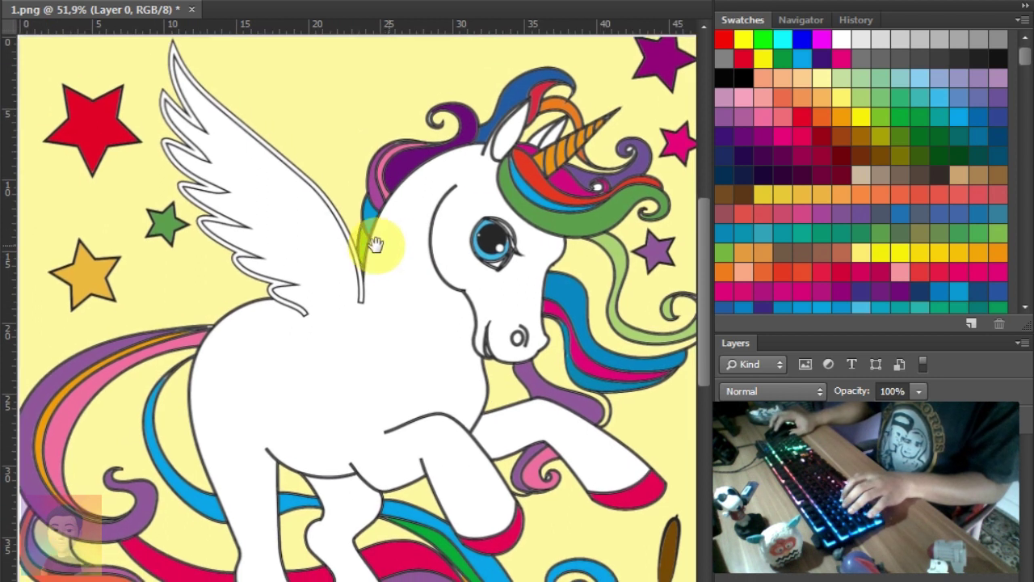